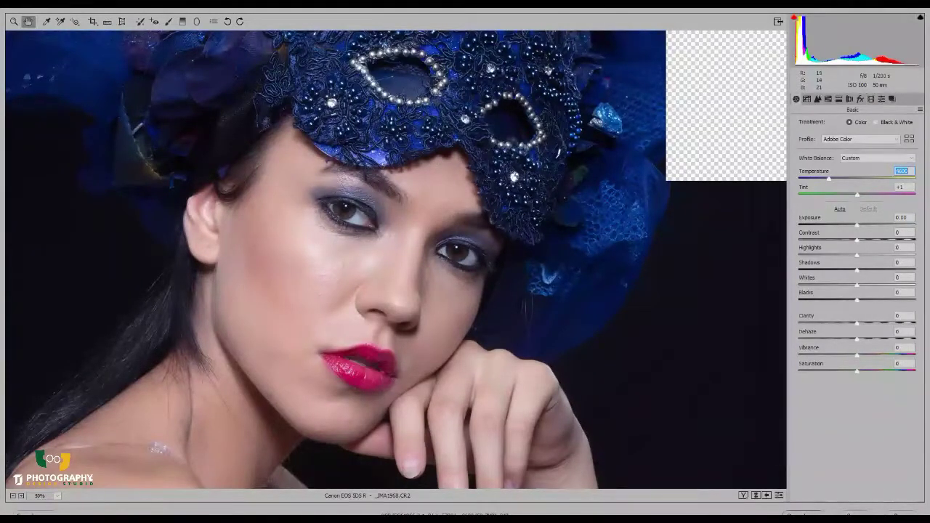
# Raise the portrait's exposure to +0.15 and its contrast to +15.
pyautogui.moveTo(856, 225); pyautogui.dragTo(863, 240)
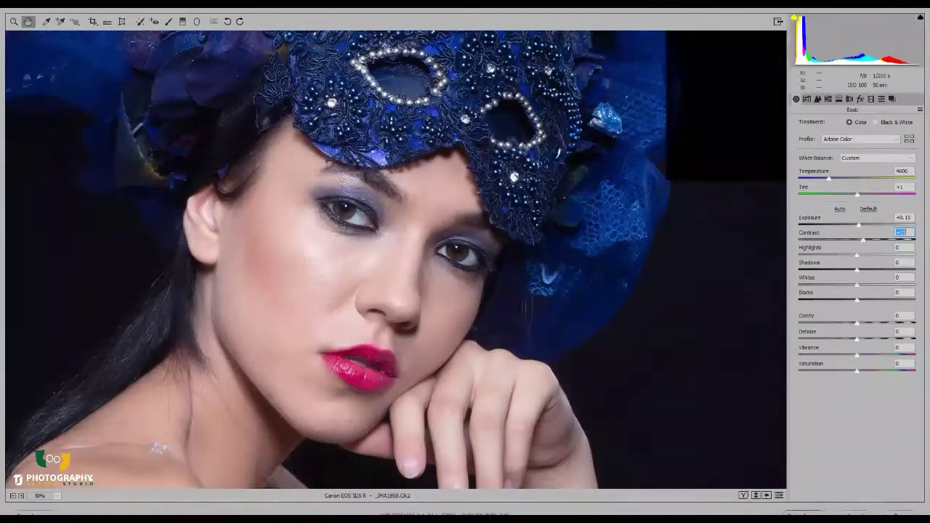
pyautogui.press('Up')
pyautogui.press('Up')
pyautogui.press('Up')
pyautogui.press('Up')
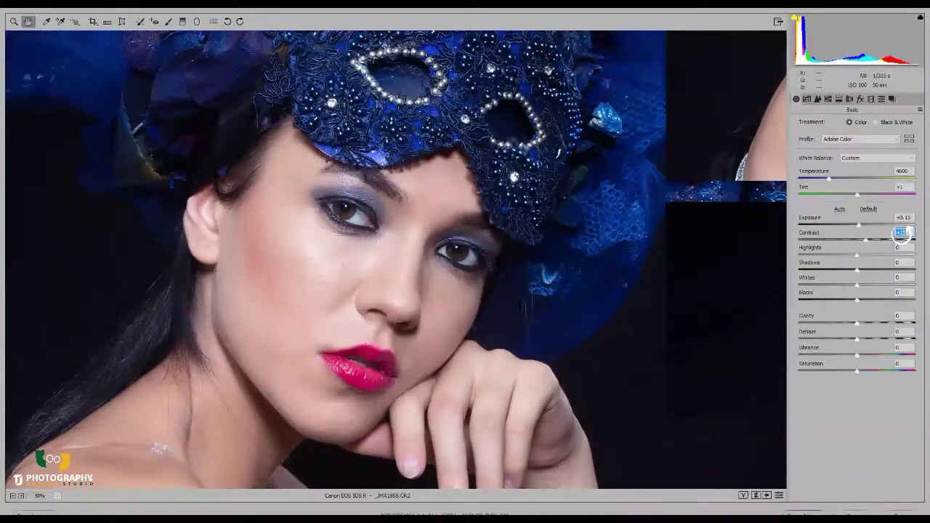
# Lower the highlights to -10 to soften the bright areas on the face, arms and legs.
pyautogui.moveTo(348, 291); pyautogui.dragTo(381, 179)
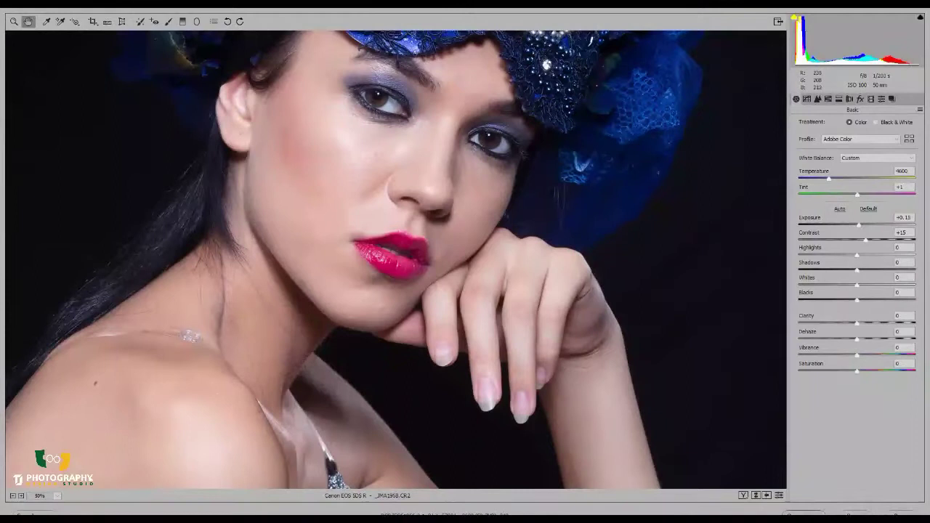
pyautogui.moveTo(349, 327); pyautogui.dragTo(381, 82)
pyautogui.moveTo(552, 378); pyautogui.dragTo(349, 177)
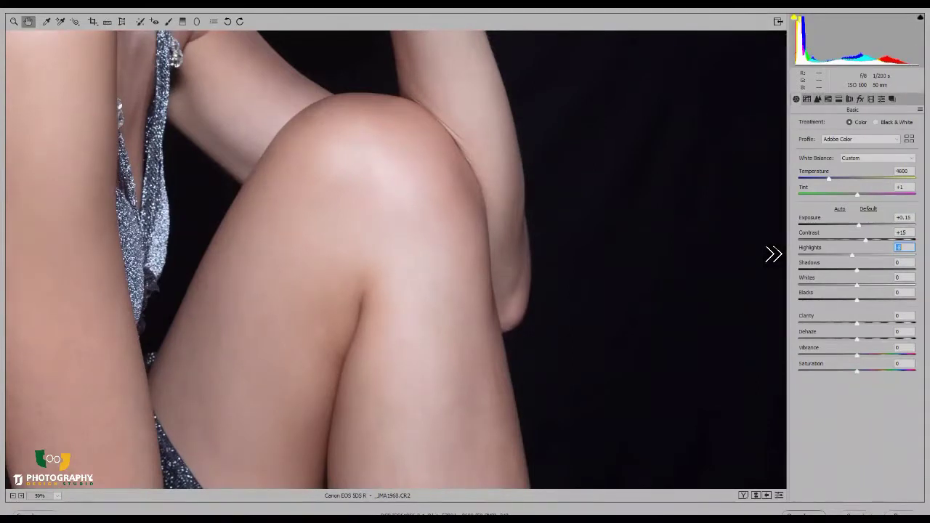
pyautogui.moveTo(552, 123); pyautogui.dragTo(612, 357)
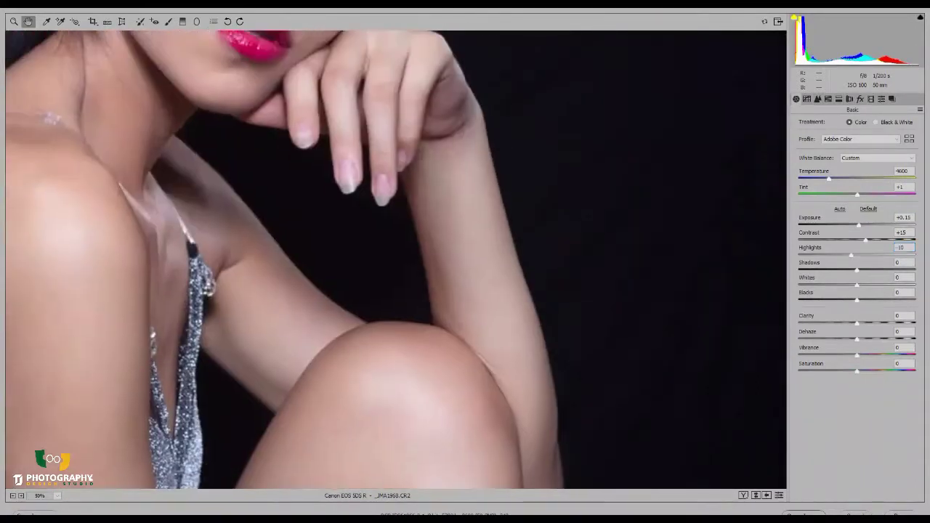
pyautogui.moveTo(566, 153); pyautogui.dragTo(614, 380)
pyautogui.moveTo(603, 218); pyautogui.dragTo(655, 312)
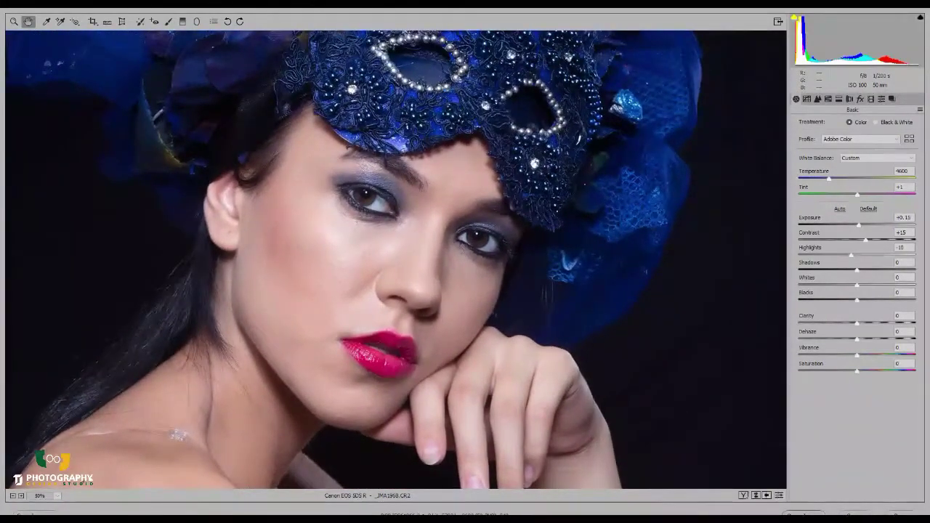
# Compare the current adjustments with the default settings on the model's face.
pyautogui.click(779, 495)
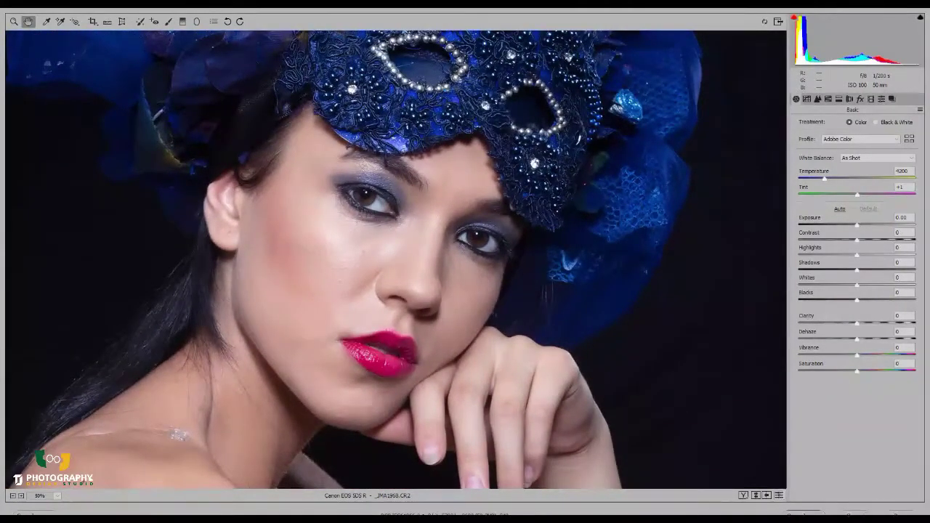
pyautogui.click(779, 494)
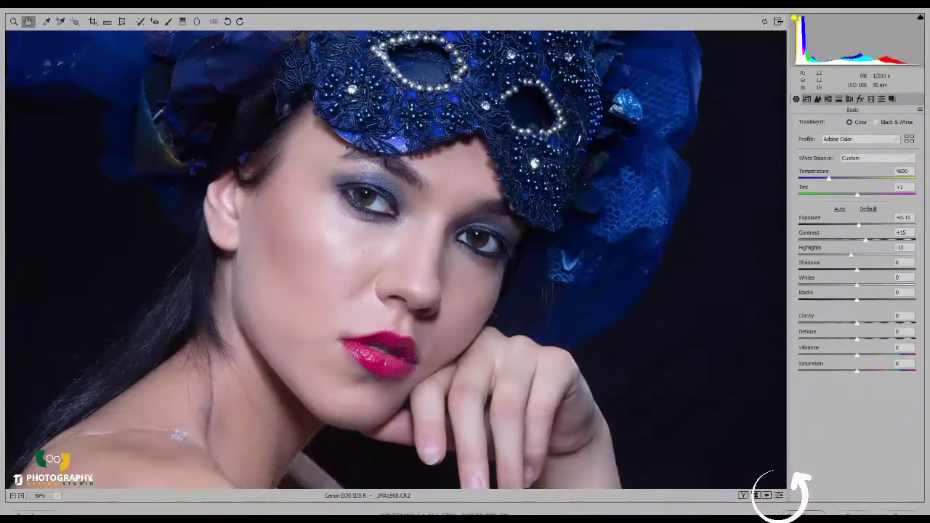
pyautogui.click(779, 495)
pyautogui.click(779, 495)
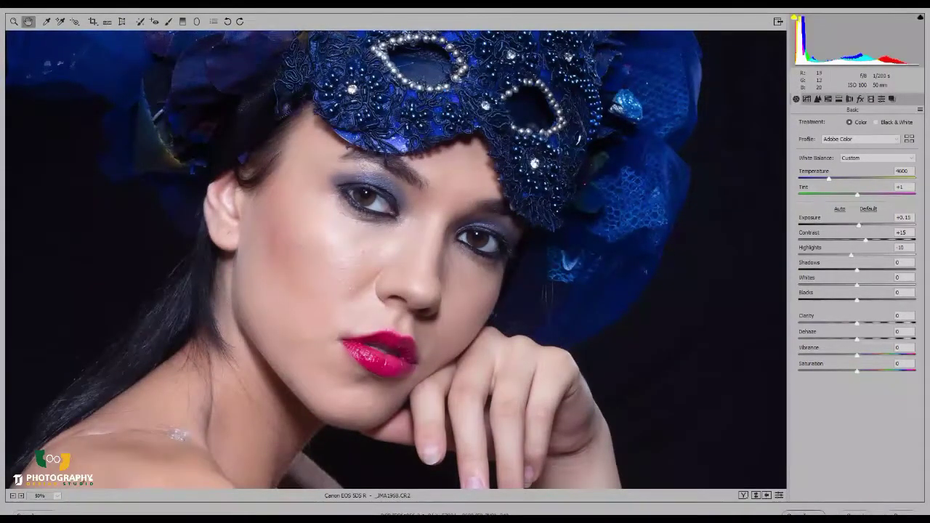
# Examine the dark detail in the blue headpiece and mask at 50% and 33% magnification.
pyautogui.rightClick(608, 190)
pyautogui.click(637, 335)
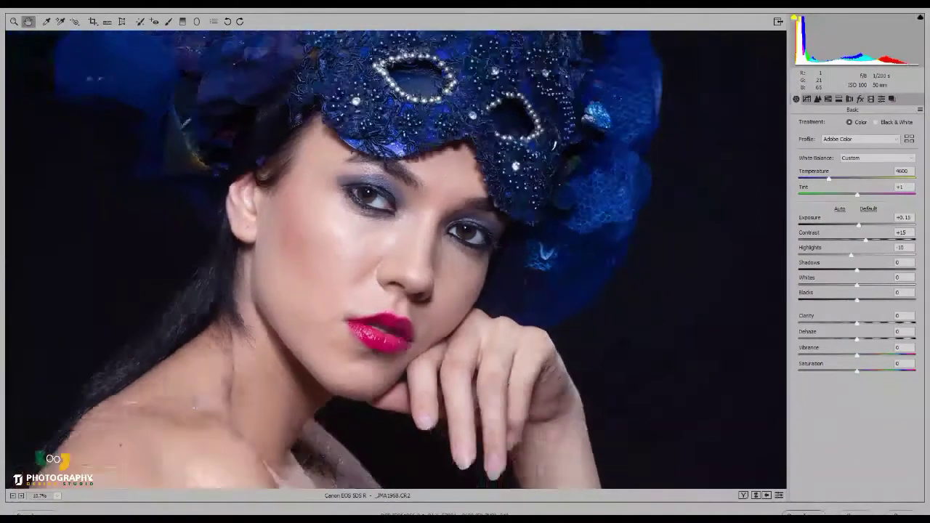
pyautogui.rightClick(385, 30)
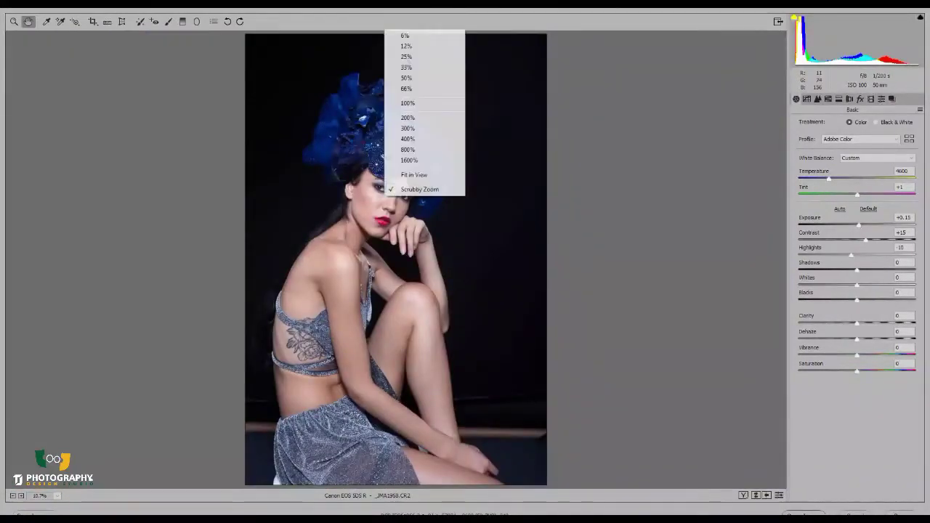
pyautogui.click(445, 94)
pyautogui.moveTo(444, 95); pyautogui.dragTo(507, 393)
pyautogui.moveTo(494, 95); pyautogui.dragTo(501, 284)
pyautogui.rightClick(526, 136)
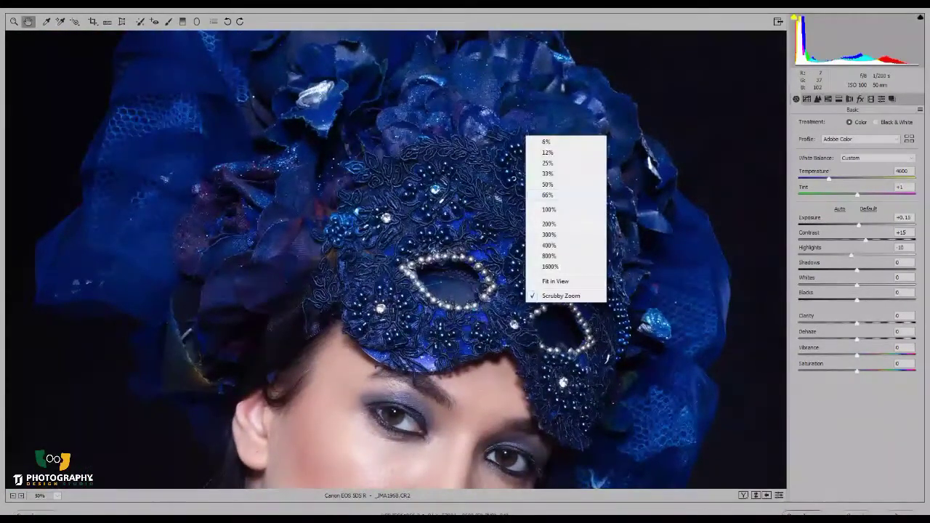
pyautogui.click(549, 184)
pyautogui.moveTo(536, 67); pyautogui.dragTo(530, 137)
pyautogui.rightClick(530, 137)
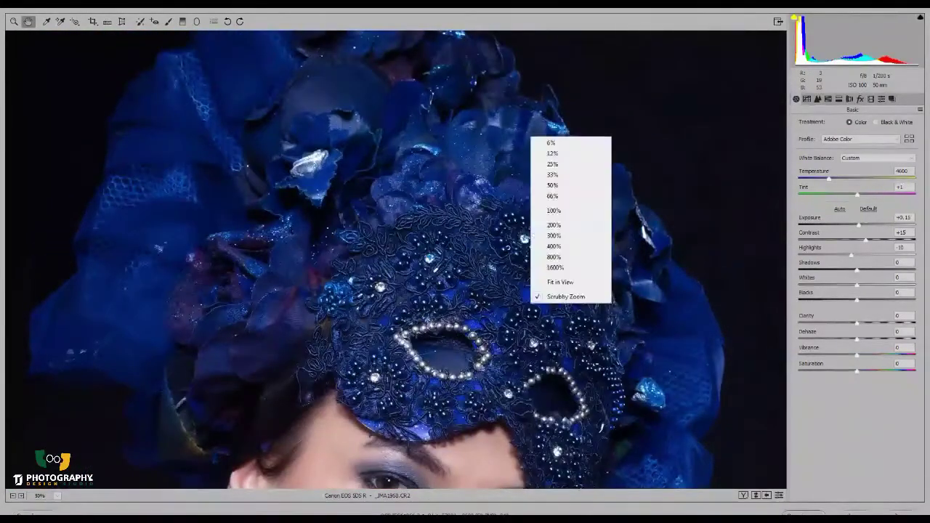
pyautogui.click(552, 175)
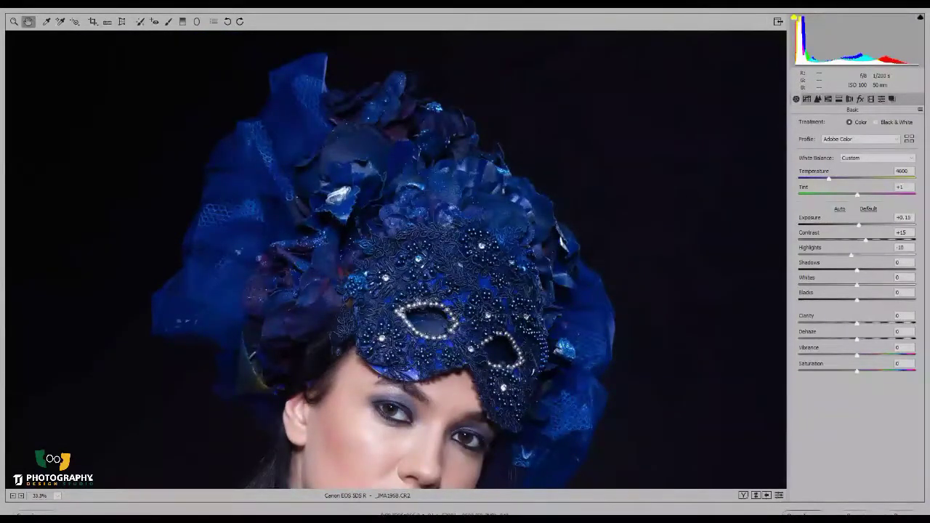
# Raise the shadows to +20 and check the headpiece detail at 100% and in the full image.
pyautogui.moveTo(858, 270); pyautogui.dragTo(864, 270)
pyautogui.click(902, 262)
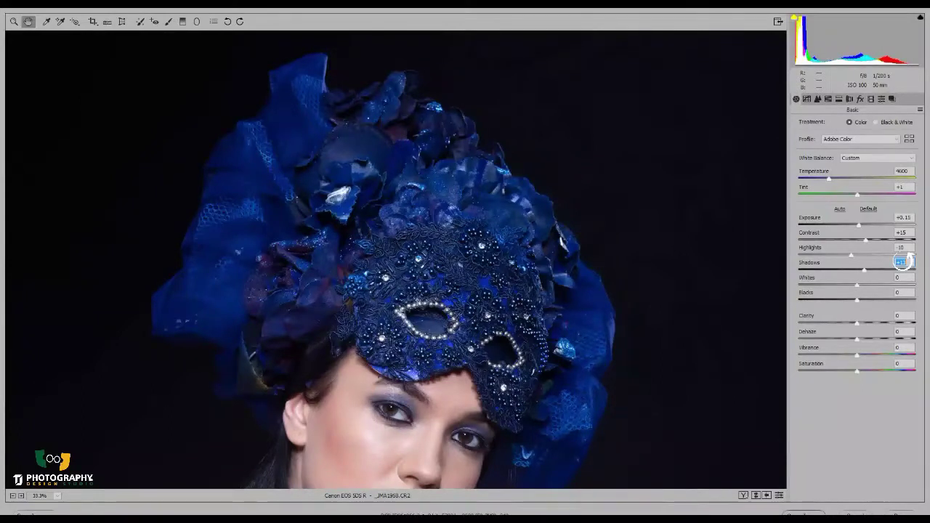
pyautogui.press('Up')
pyautogui.press('Up')
pyautogui.press('Up')
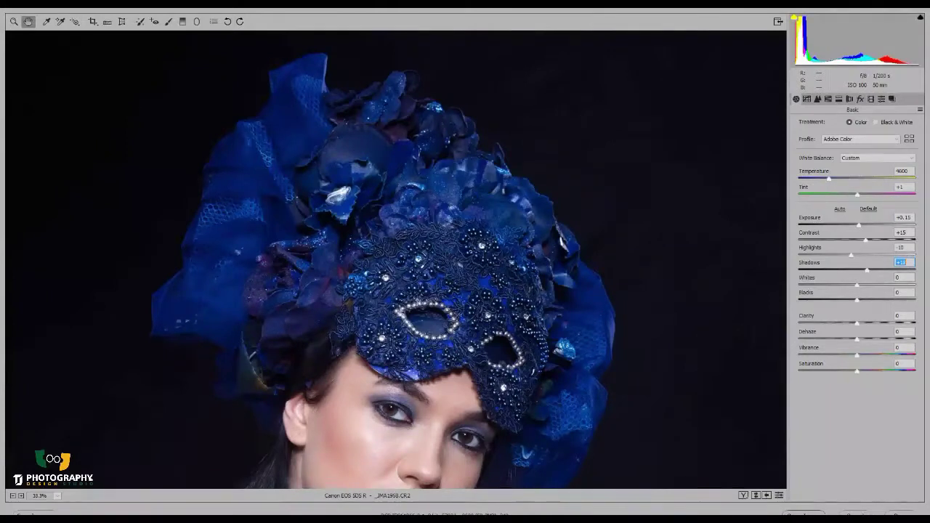
pyautogui.press('Up')
pyautogui.press('Up')
pyautogui.press('Up')
pyautogui.press('Up')
pyautogui.press('Up')
pyautogui.rightClick(563, 132)
pyautogui.click(581, 203)
pyautogui.rightClick(588, 124)
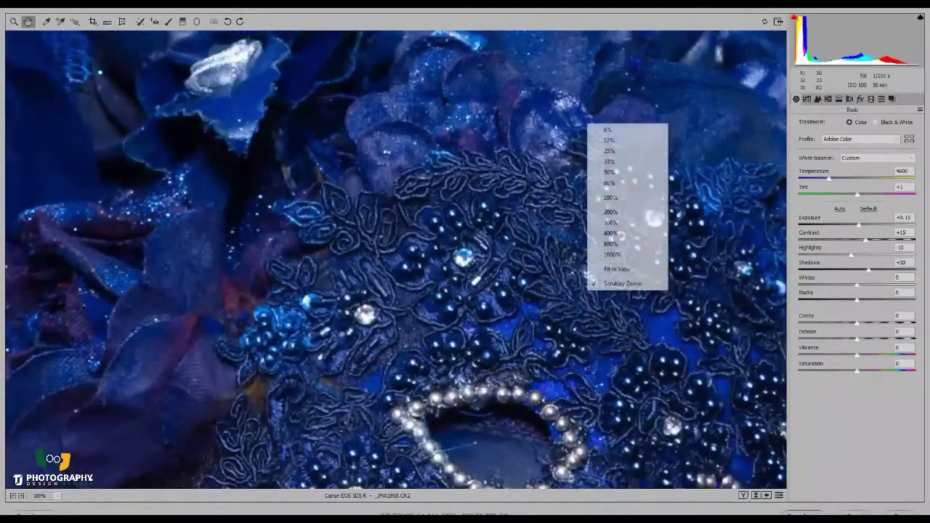
pyautogui.click(617, 269)
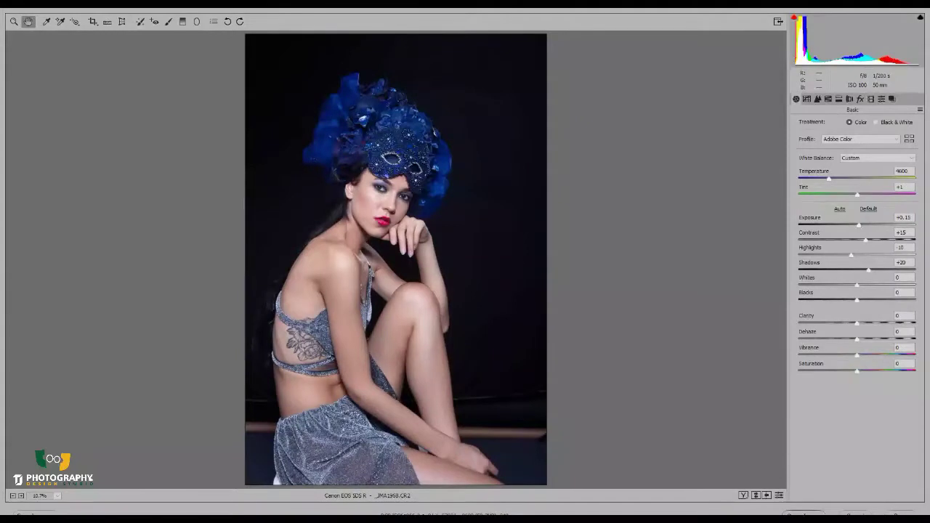
# Increase the exposure to +0.30 and the contrast to +20 while viewing the face at 33%.
pyautogui.rightClick(462, 69)
pyautogui.click(485, 106)
pyautogui.moveTo(451, 147); pyautogui.dragTo(485, 315)
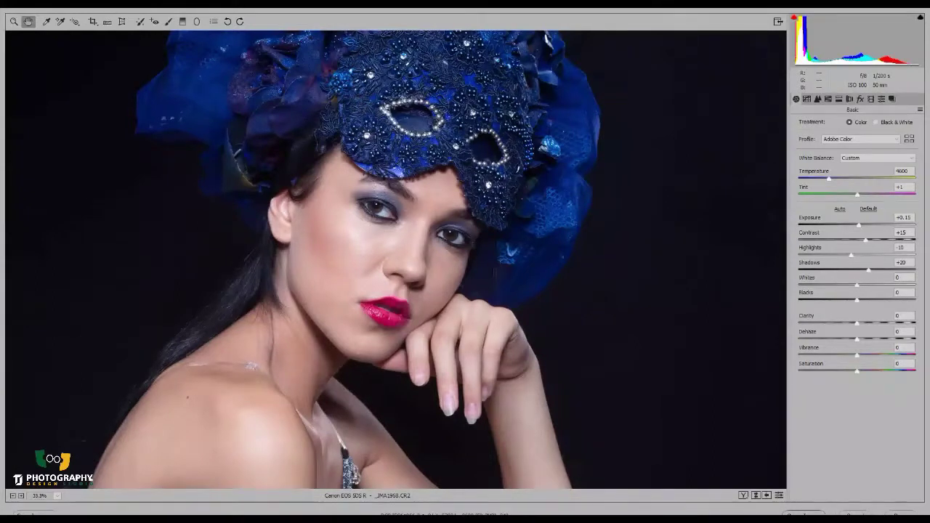
pyautogui.click(903, 217)
pyautogui.press('Up')
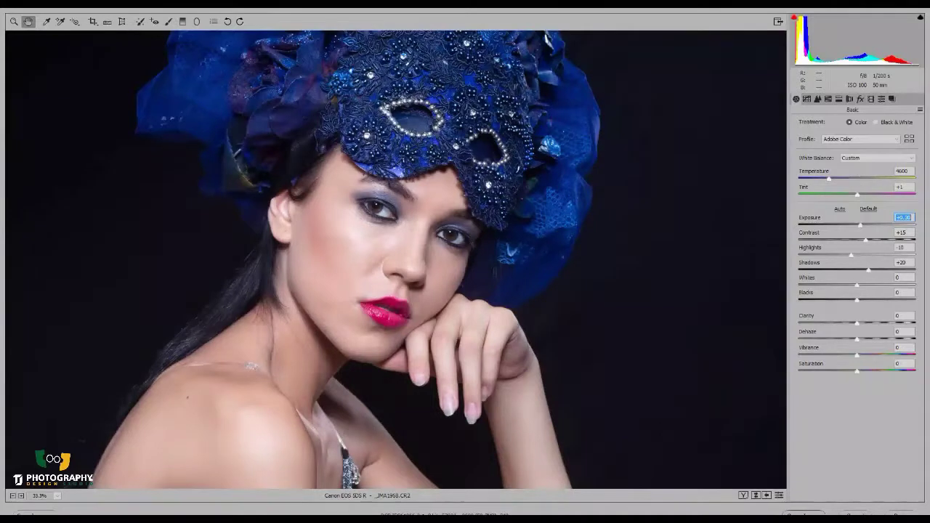
pyautogui.press('Tab')
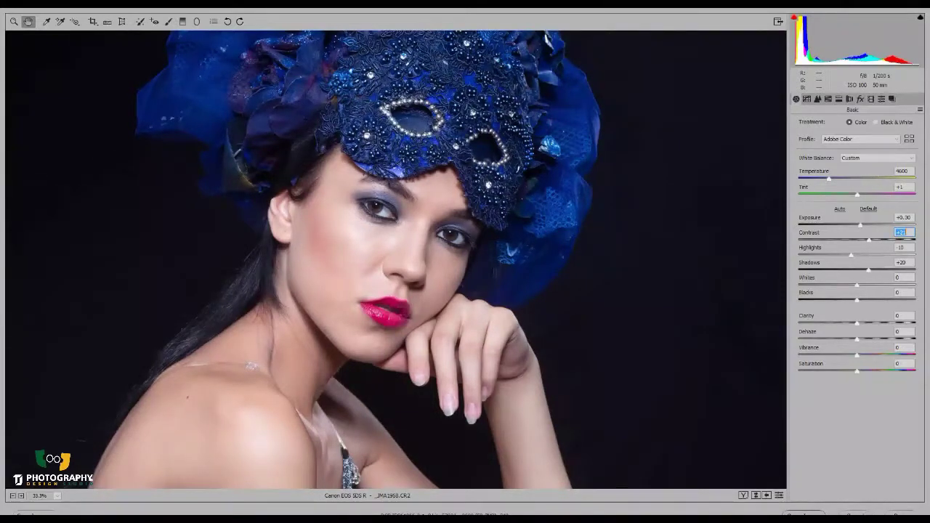
pyautogui.moveTo(395, 260); pyautogui.dragTo(417, 257)
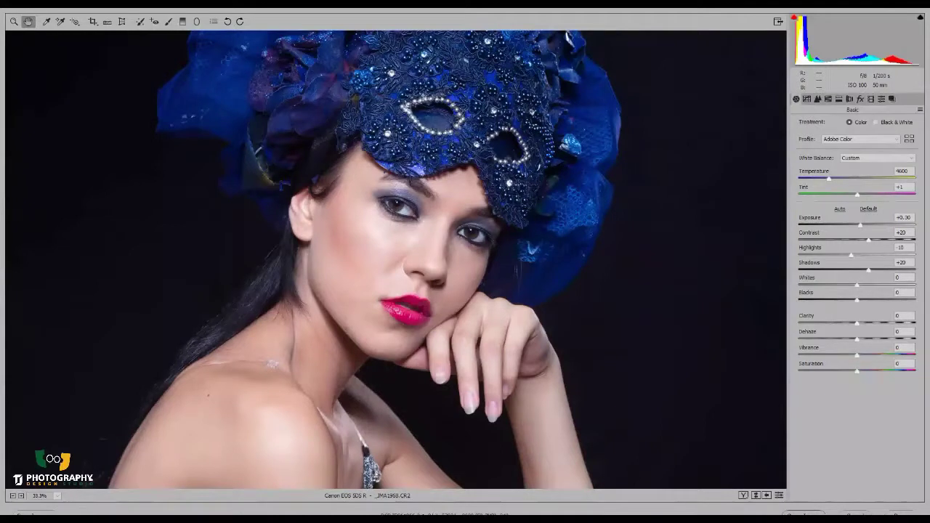
# Lower the highlights to -15.
pyautogui.click(901, 248)
pyautogui.press('Down')
pyautogui.press('Down')
pyautogui.press('Down')
pyautogui.press('Down')
pyautogui.press('Down')
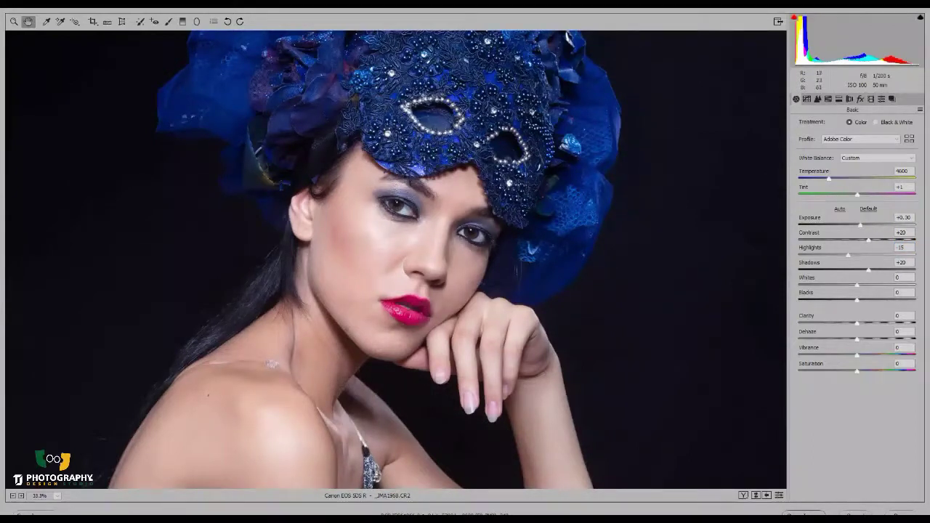
# Try the whites at +100, reset them to 0 and test small values down to -2.
pyautogui.moveTo(518, 218); pyautogui.dragTo(517, 271)
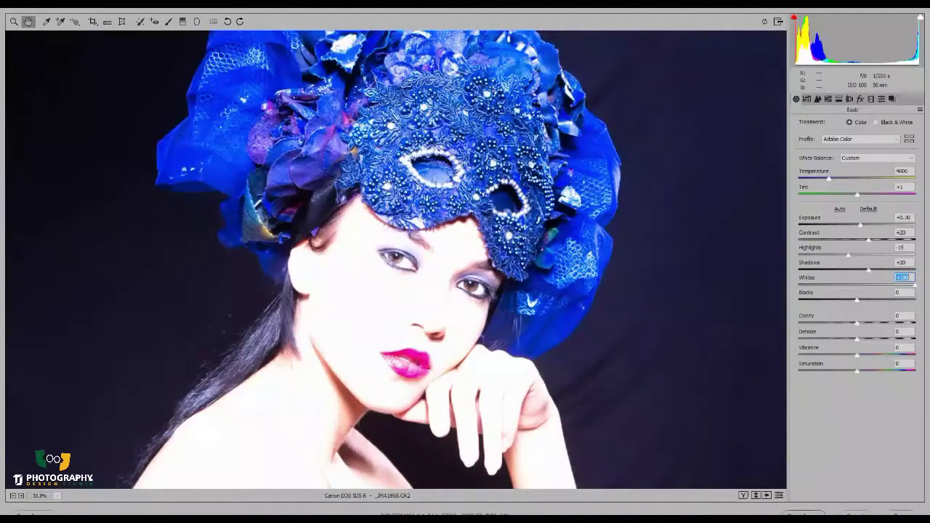
pyautogui.click(900, 277)
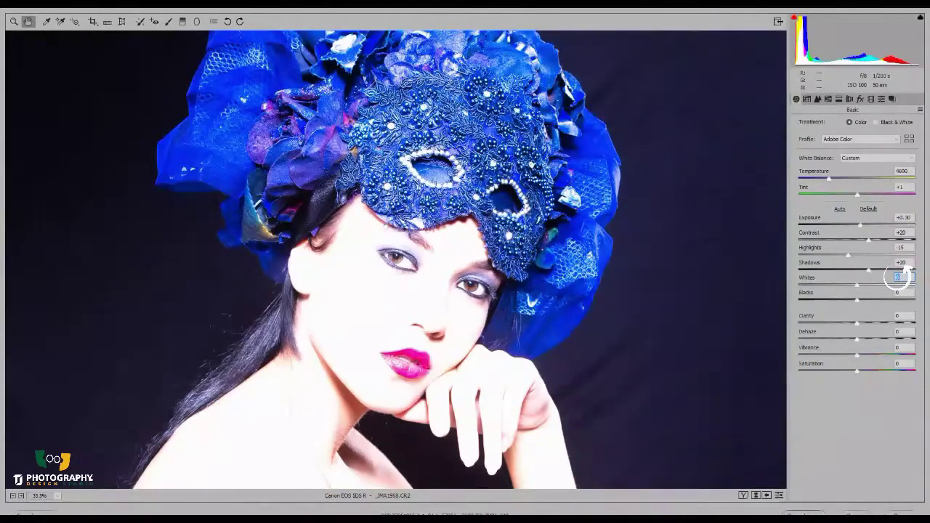
pyautogui.write('0')
pyautogui.press('Return')
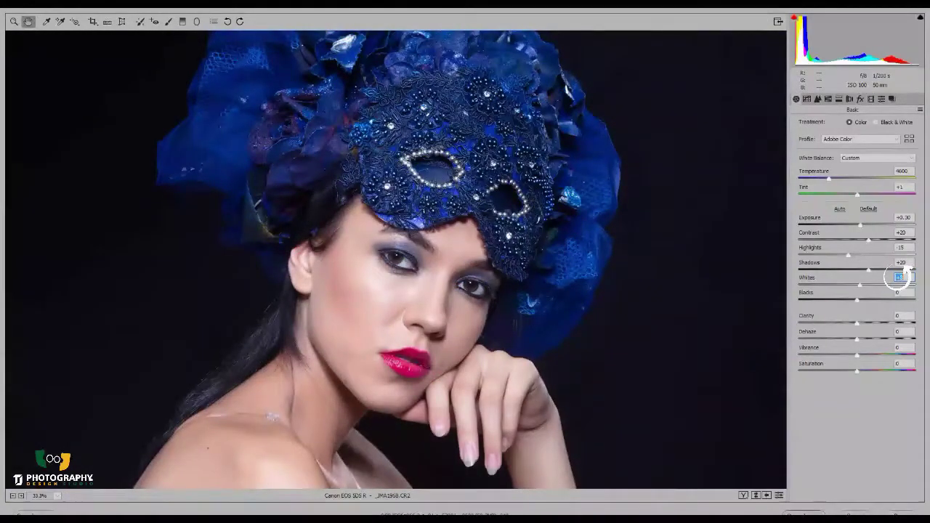
pyautogui.press('Up')
pyautogui.press('Up')
pyautogui.press('Up')
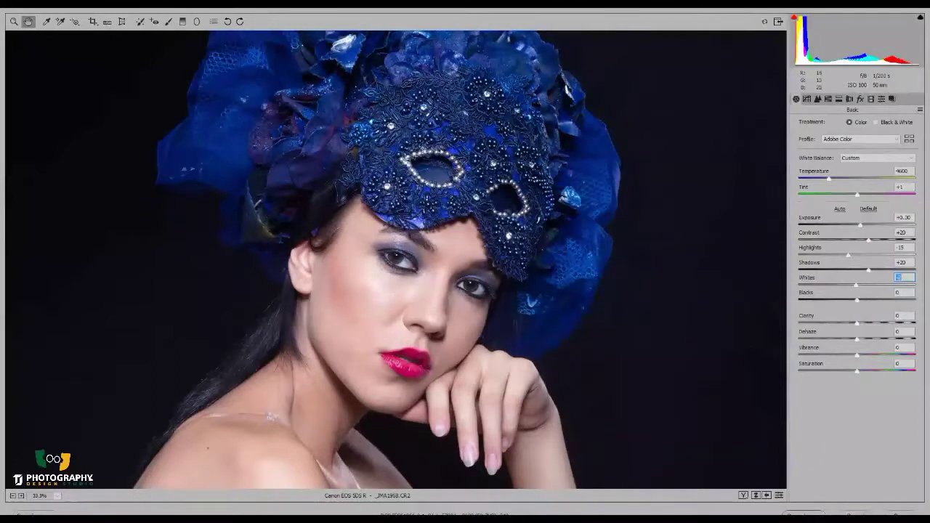
# Set the whites to +10 while judging the whole image.
pyautogui.rightClick(670, 168)
pyautogui.click(700, 313)
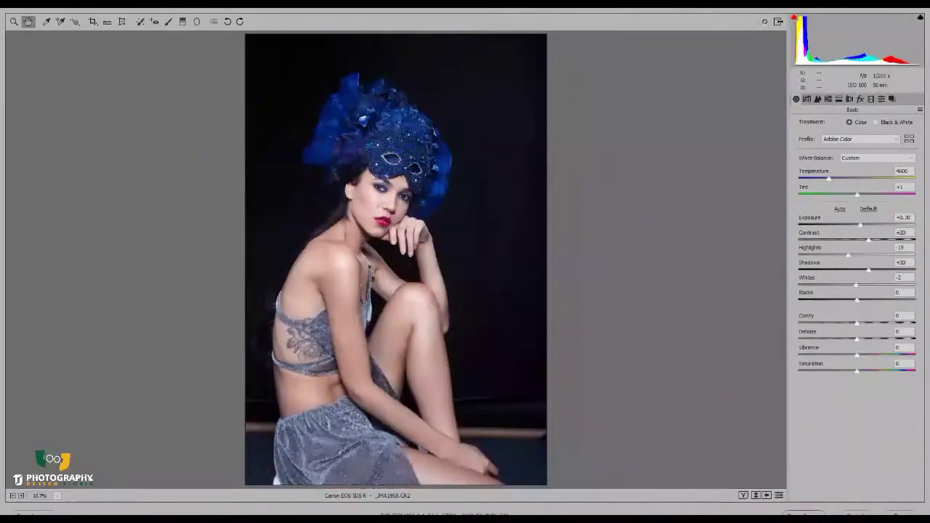
pyautogui.click(900, 277)
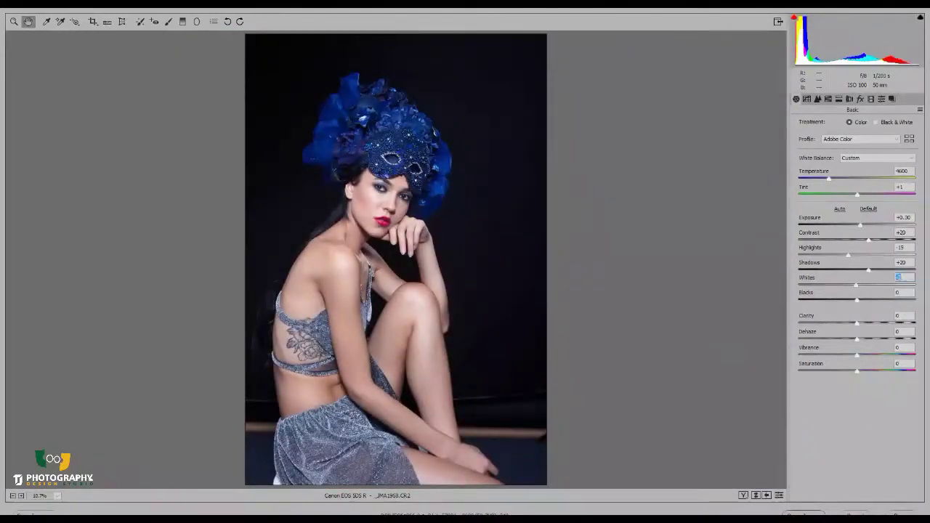
pyautogui.moveTo(855, 284); pyautogui.dragTo(863, 285)
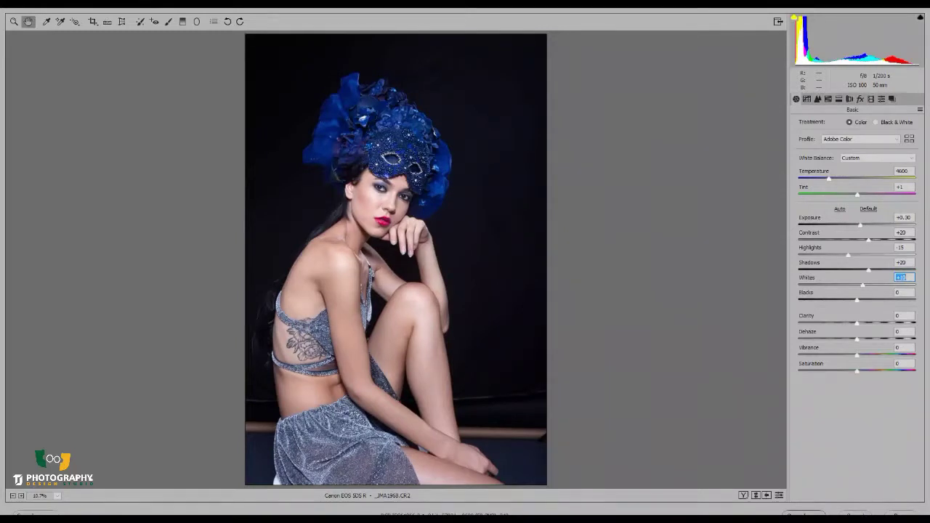
# Raise the clarity to +10 while checking the face and mask at 50% magnification.
pyautogui.rightClick(441, 46)
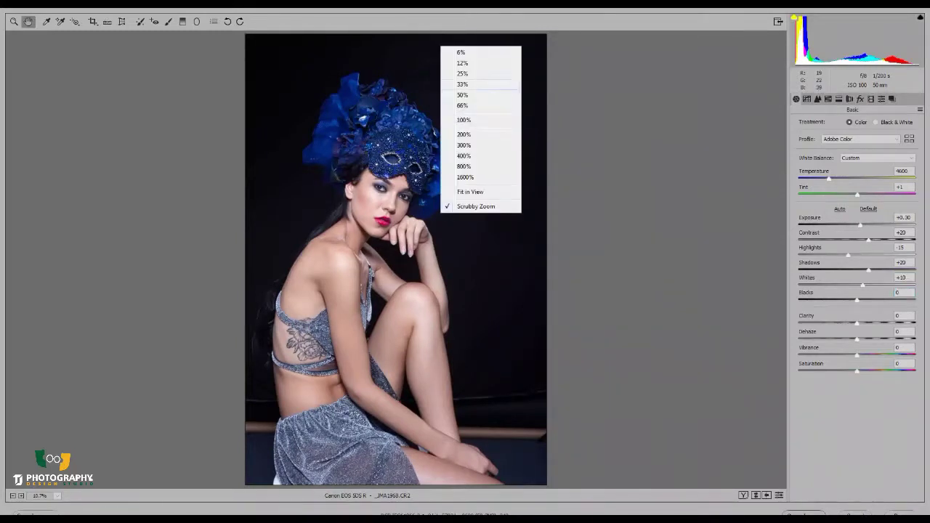
pyautogui.click(463, 96)
pyautogui.moveTo(494, 80); pyautogui.dragTo(548, 340)
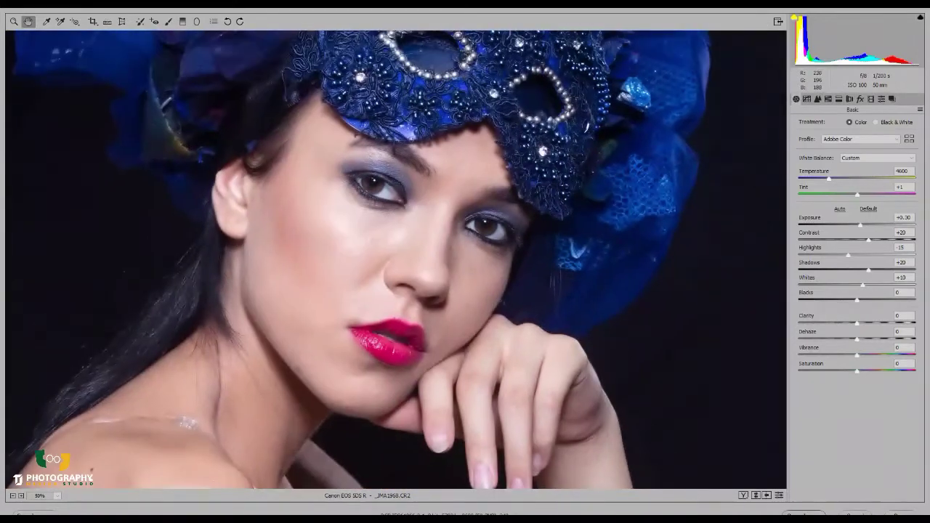
pyautogui.click(856, 323)
pyautogui.press('Up')
pyautogui.press('Up')
pyautogui.press('Up')
pyautogui.press('Up')
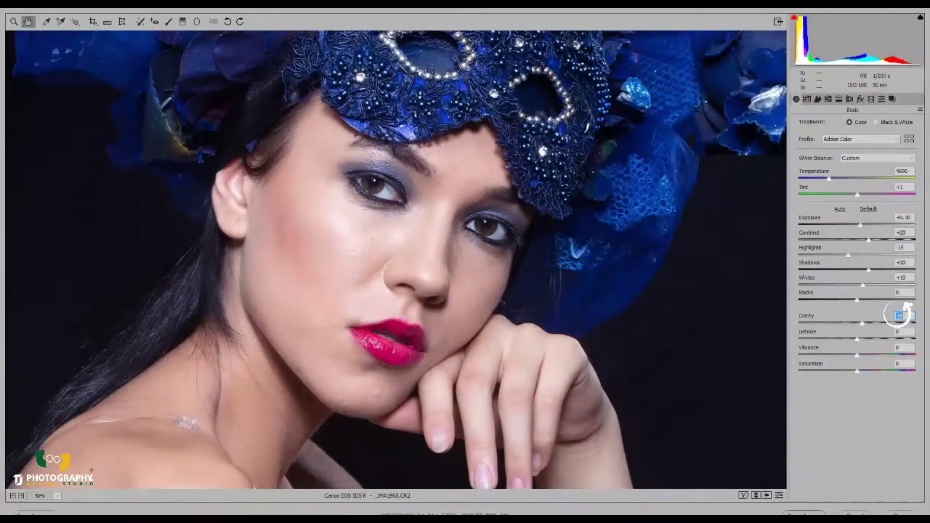
pyautogui.press('Up')
pyautogui.press('Up')
pyautogui.press('Up')
pyautogui.press('Up')
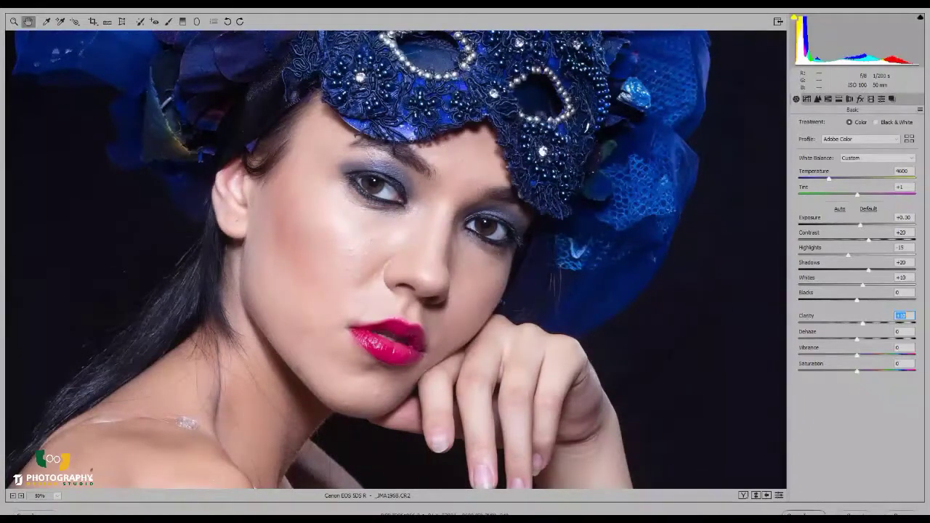
pyautogui.moveTo(464, 247); pyautogui.dragTo(467, 257)
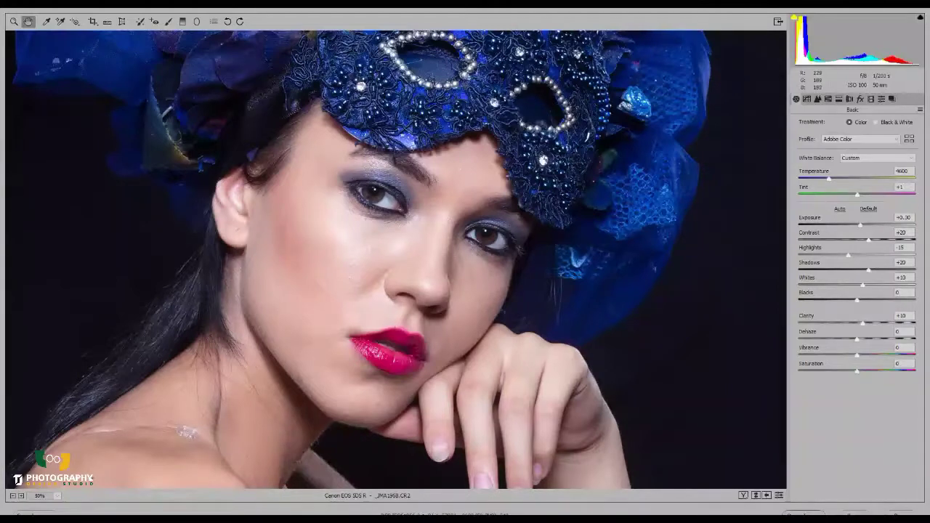
# Set up the Adjustment Brush for the headpiece with highlights reset to 0 and exposure at +0.55.
pyautogui.moveTo(439, 88); pyautogui.dragTo(457, 407)
pyautogui.hotkey('ctrl', '-')
pyautogui.moveTo(407, 94); pyautogui.dragTo(413, 462)
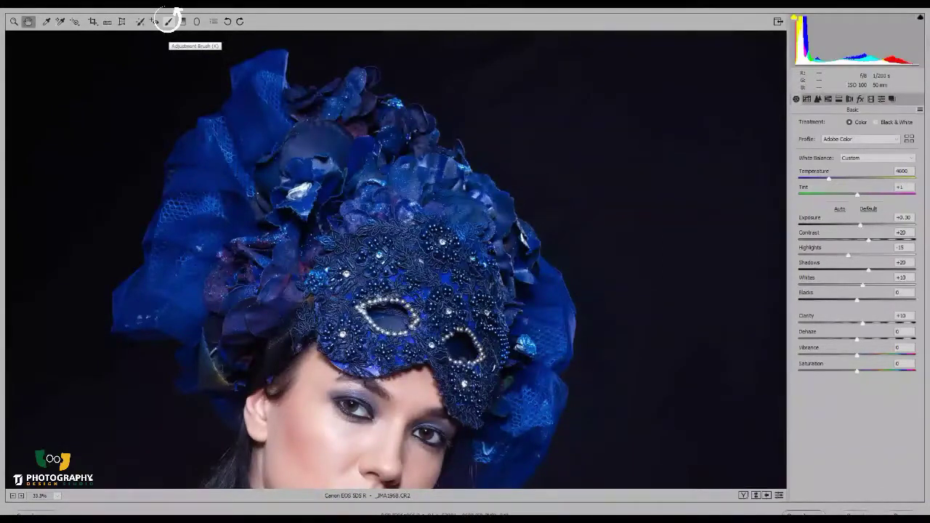
pyautogui.click(169, 21)
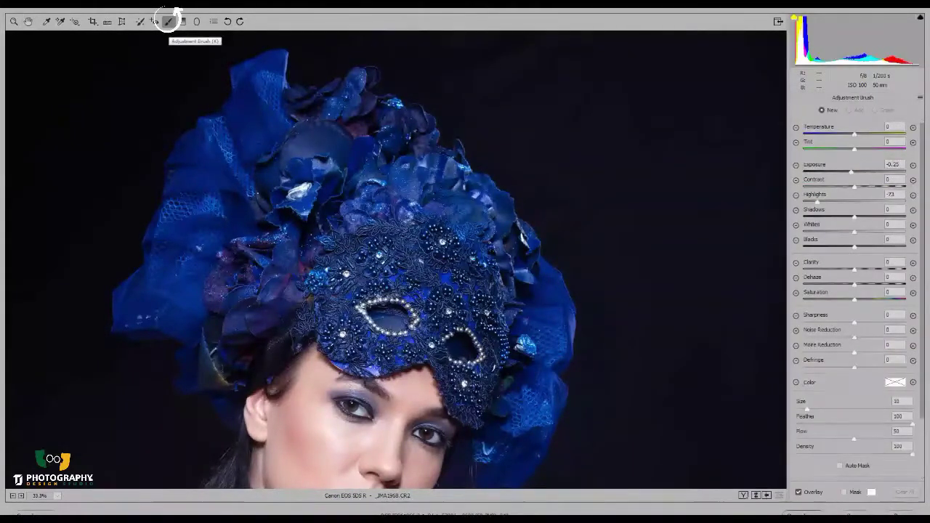
pyautogui.doubleClick(851, 172)
pyautogui.doubleClick(817, 202)
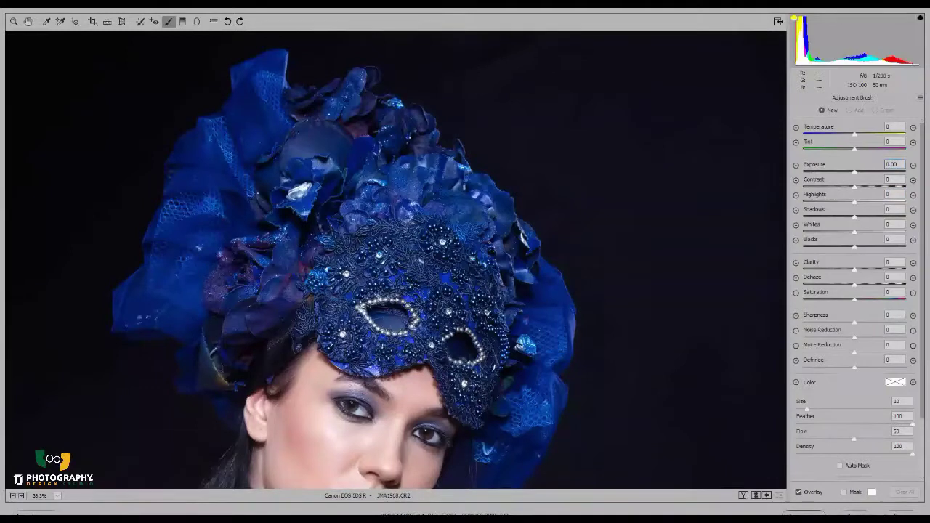
pyautogui.moveTo(854, 172); pyautogui.dragTo(858, 172)
# Paint the brightening over the headpiece's tulle, flowers and shaded edges with the brush enlarged to size 14.
pyautogui.click(276, 120)
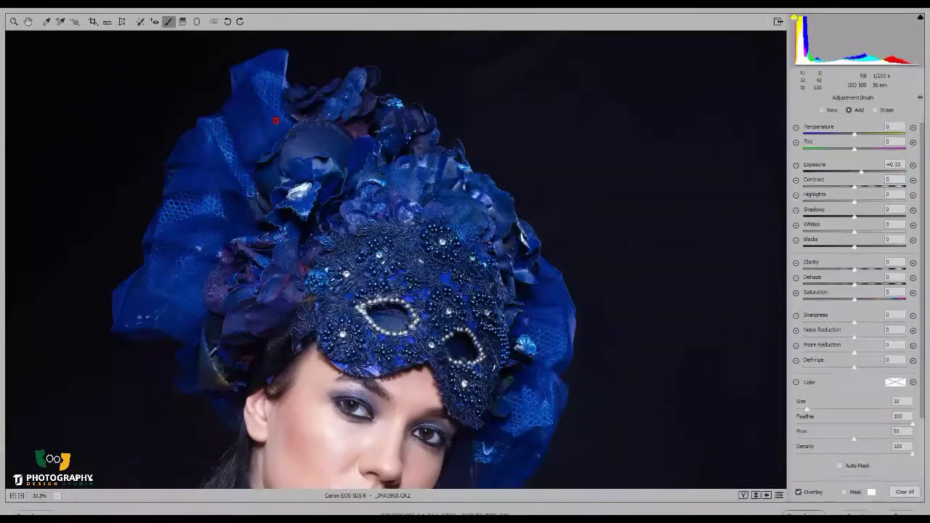
pyautogui.press(']')
pyautogui.press(']')
pyautogui.moveTo(257, 194); pyautogui.dragTo(251, 175)
pyautogui.moveTo(369, 145); pyautogui.dragTo(385, 123)
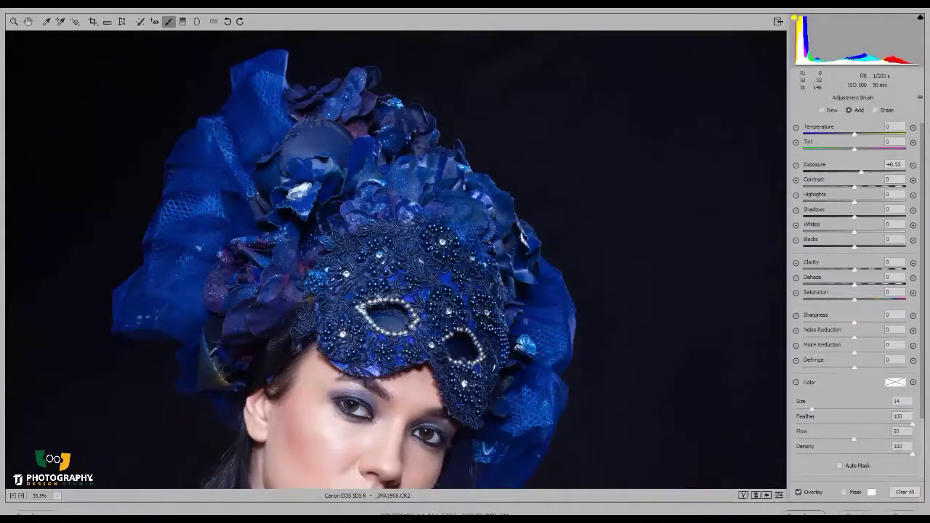
pyautogui.moveTo(178, 265); pyautogui.dragTo(190, 326)
pyautogui.moveTo(233, 269); pyautogui.dragTo(284, 287)
pyautogui.moveTo(197, 347); pyautogui.dragTo(211, 366)
pyautogui.moveTo(497, 265); pyautogui.dragTo(512, 302)
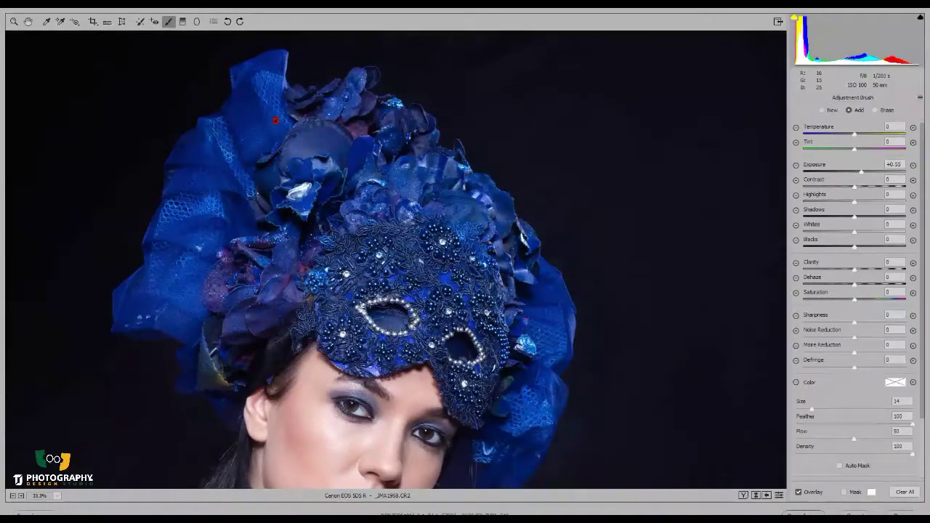
pyautogui.scroll(-5, 341, 261)
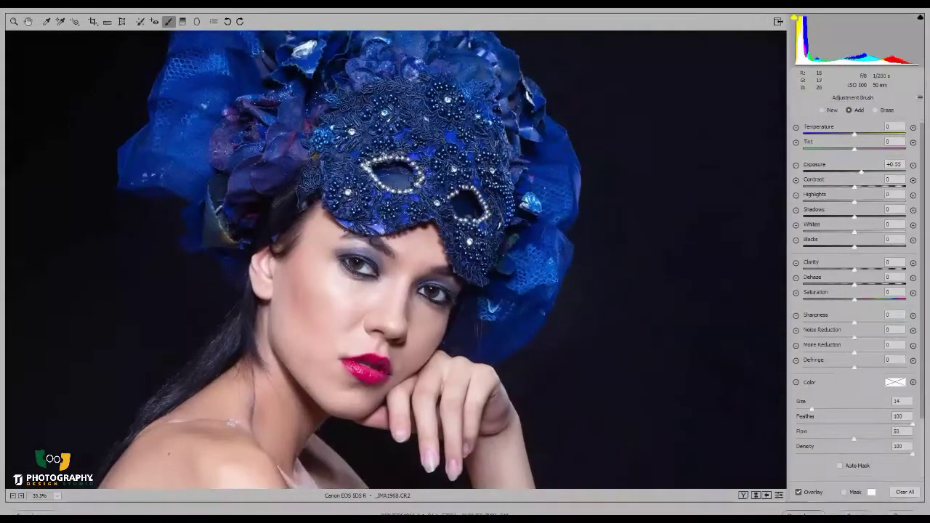
pyautogui.moveTo(276, 320)
pyautogui.mouseDown()
pyautogui.moveTo(335, 404)
pyautogui.moveTo(350, 373)
pyautogui.mouseUp()
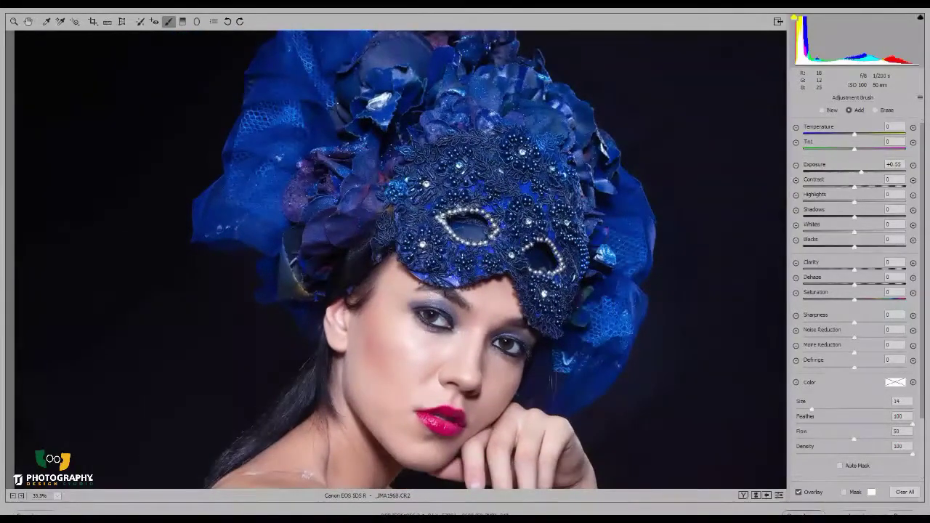
pyautogui.scroll(5, 400, 262)
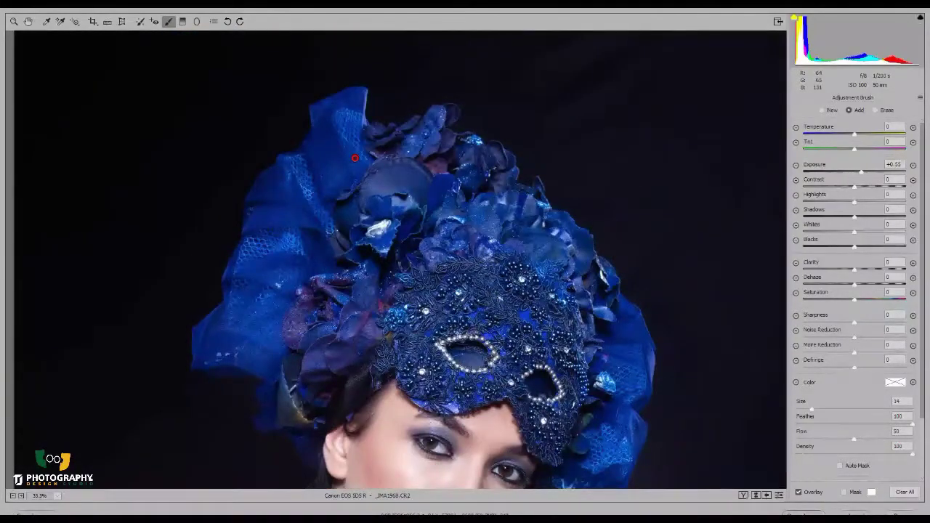
pyautogui.moveTo(501, 298); pyautogui.dragTo(416, 269)
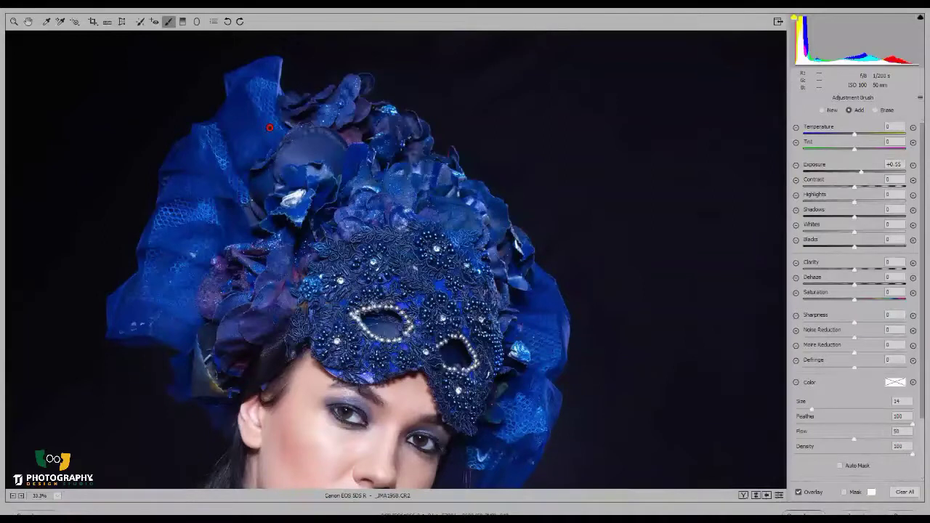
# Refine the brush adjustment to contrast +6, highlights +22 and whites +24.
pyautogui.moveTo(854, 188); pyautogui.dragTo(829, 187)
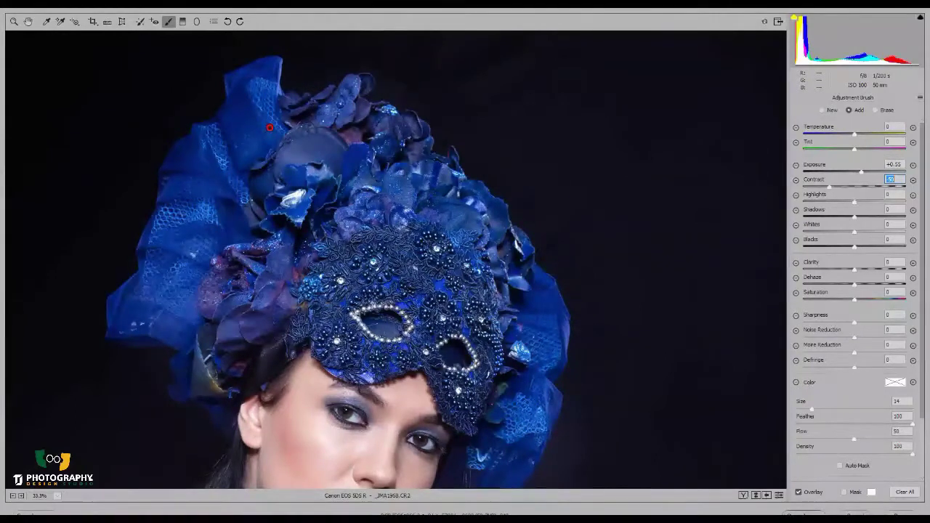
pyautogui.write('0')
pyautogui.moveTo(854, 202); pyautogui.dragTo(868, 202)
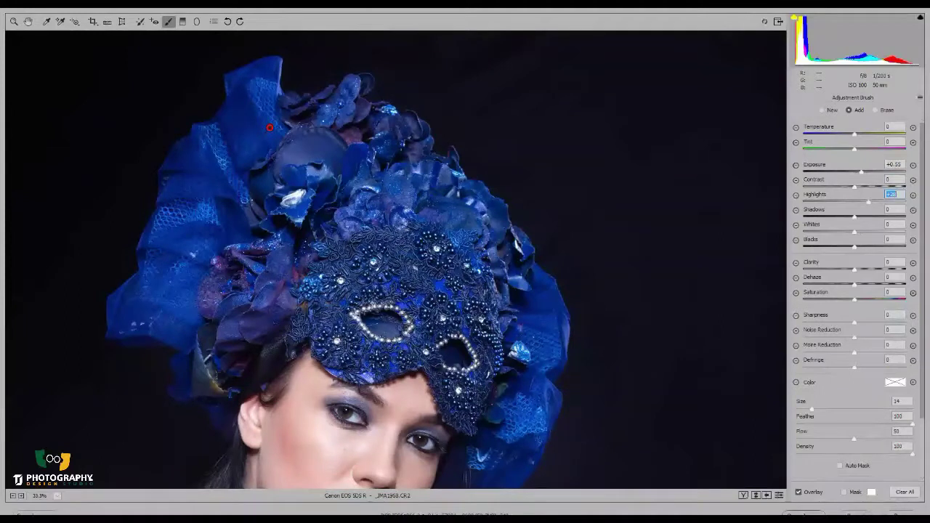
pyautogui.moveTo(855, 232)
pyautogui.mouseDown()
pyautogui.moveTo(865, 233)
pyautogui.moveTo(857, 187)
pyautogui.mouseUp()
# Delete the brush adjustment, paint it again over the headpiece with the same settings and return to the Basic adjustments.
pyautogui.press('Delete')
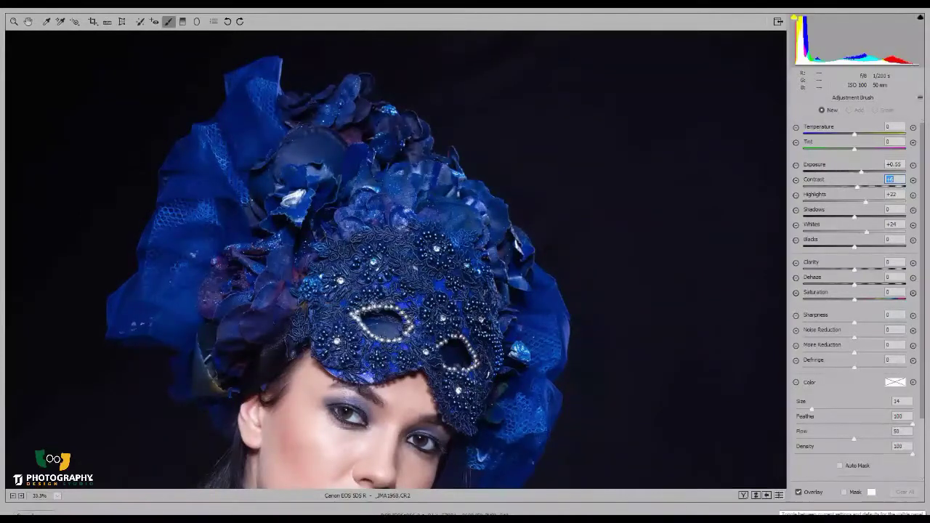
pyautogui.moveTo(269, 128); pyautogui.dragTo(266, 137)
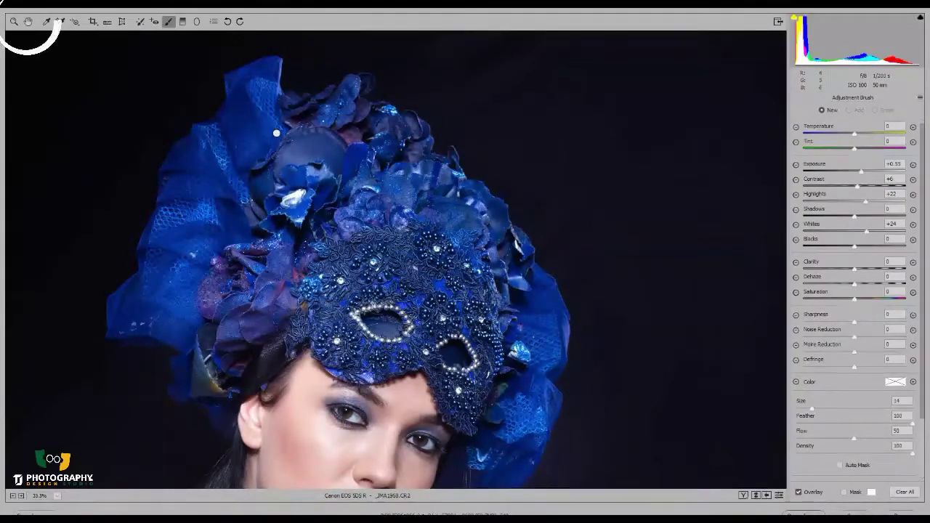
pyautogui.click(28, 21)
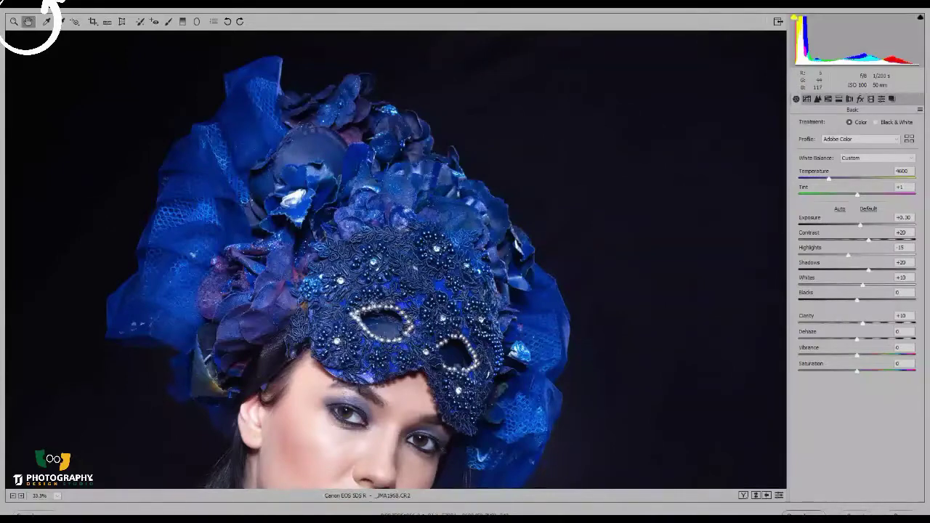
# Inspect the headpiece detail at 100% and compare the whole portrait with and without the Basic adjustments.
pyautogui.rightClick(449, 117)
pyautogui.click(491, 193)
pyautogui.rightClick(477, 107)
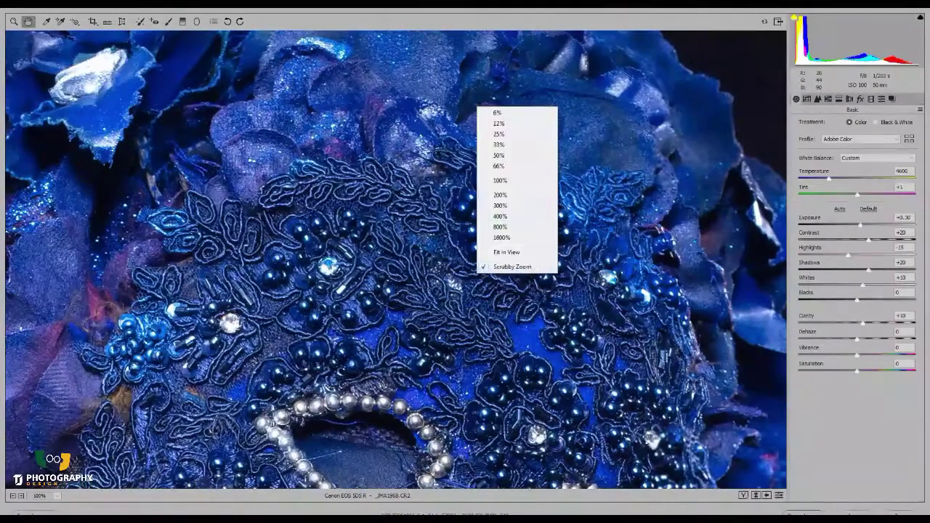
pyautogui.click(506, 252)
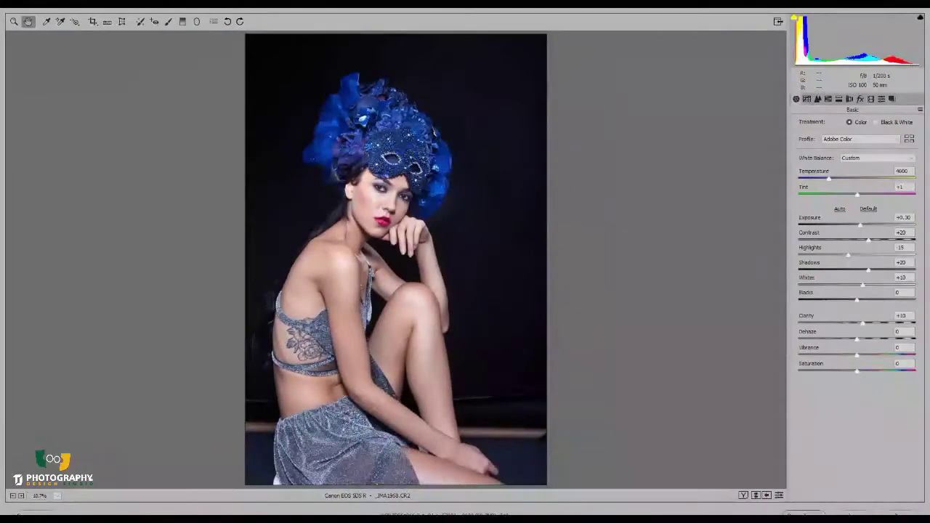
pyautogui.click(779, 495)
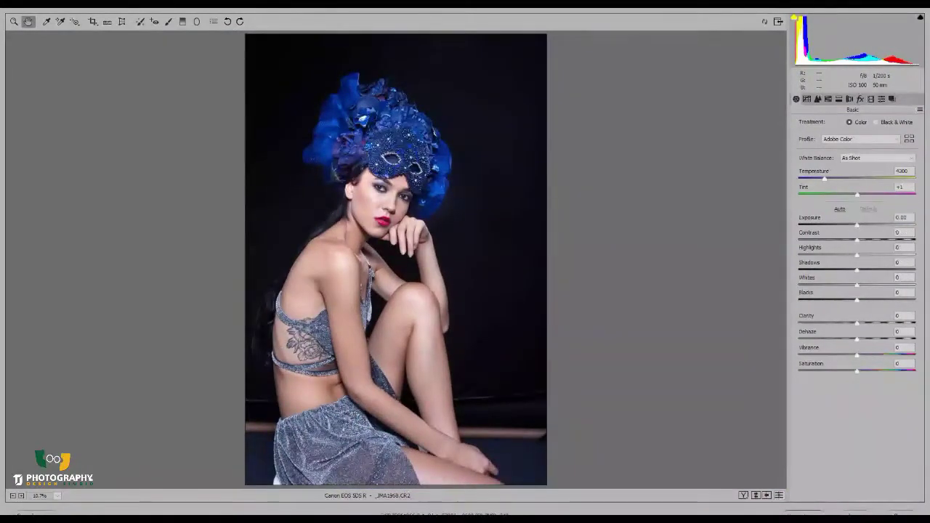
pyautogui.click(779, 495)
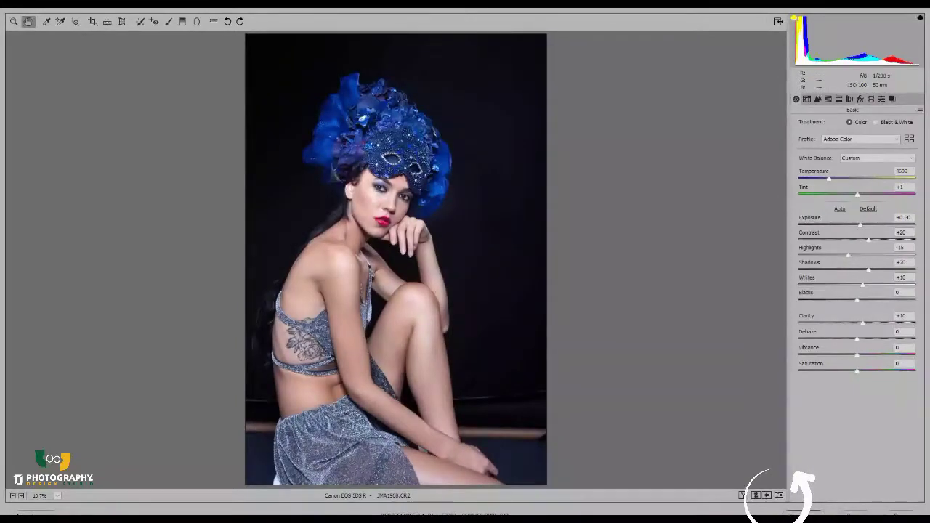
# Check the face at 25% magnification and open the developed raw file as a normal image in Photoshop.
pyautogui.rightClick(407, 168)
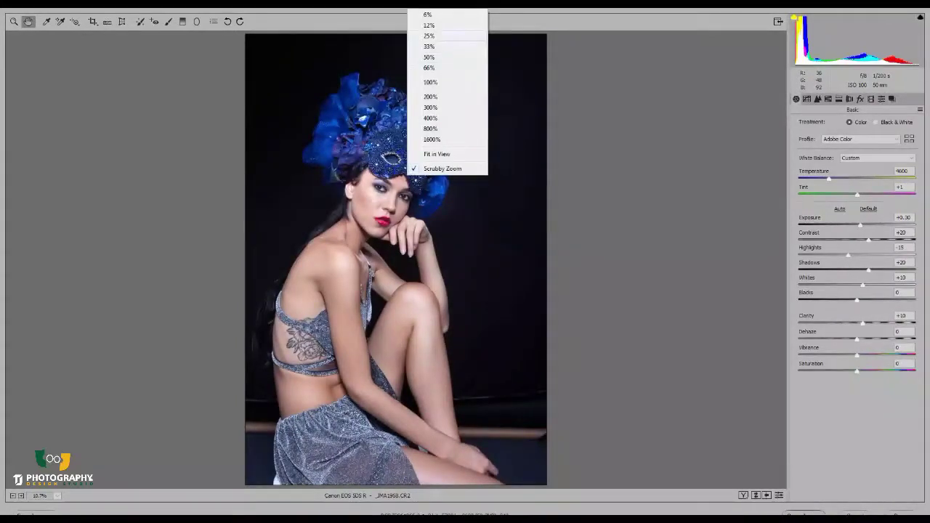
pyautogui.click(429, 35)
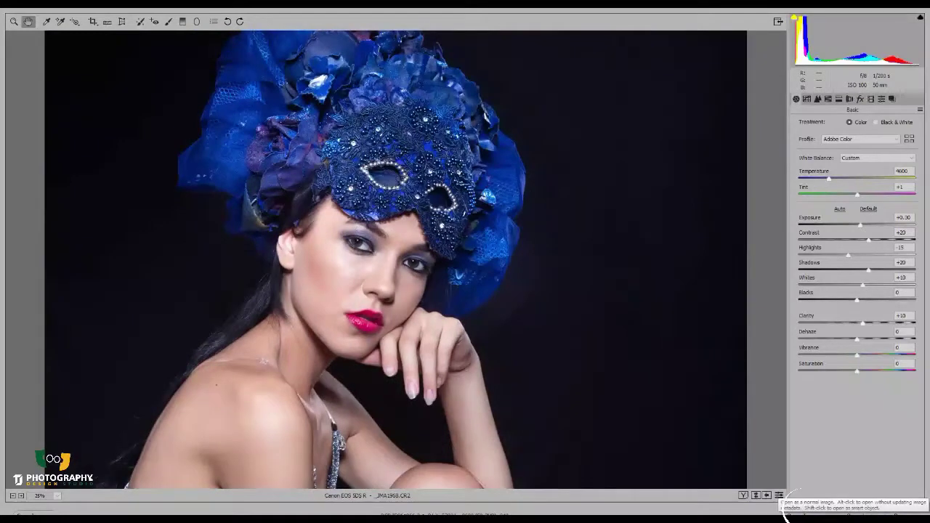
pyautogui.click(819, 500)
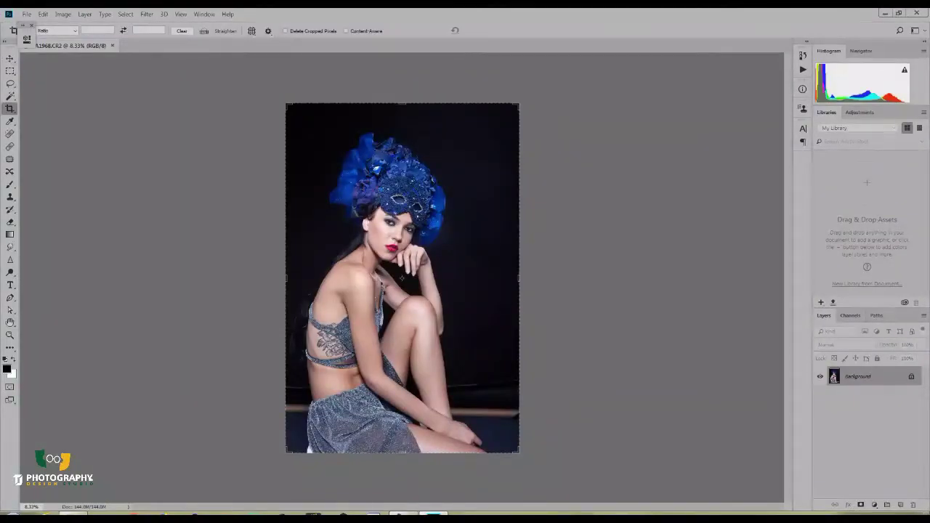
# Crop the portrait to landscape orientation, extending the canvas beyond both sides and trimming the lower legs and skirt.
pyautogui.click(402, 276)
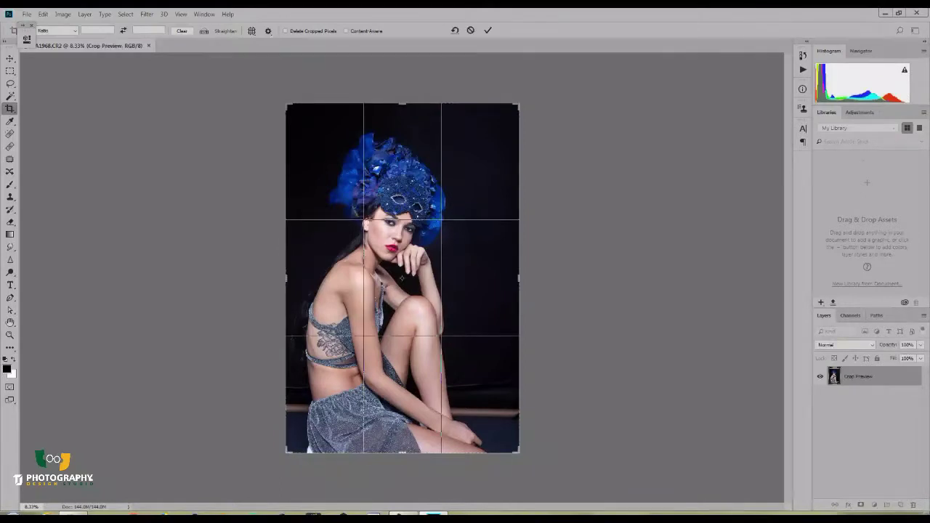
pyautogui.press('x')
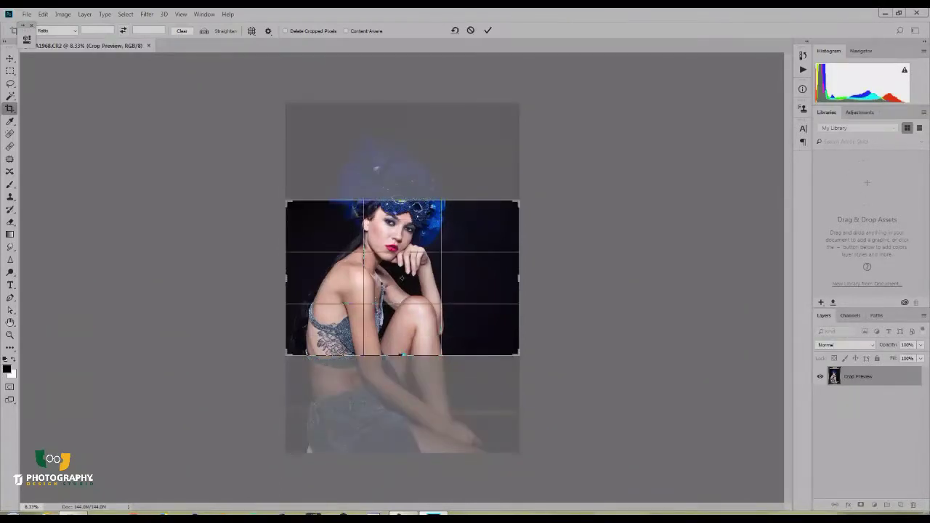
pyautogui.moveTo(519, 201); pyautogui.dragTo(605, 143)
pyautogui.press('v')
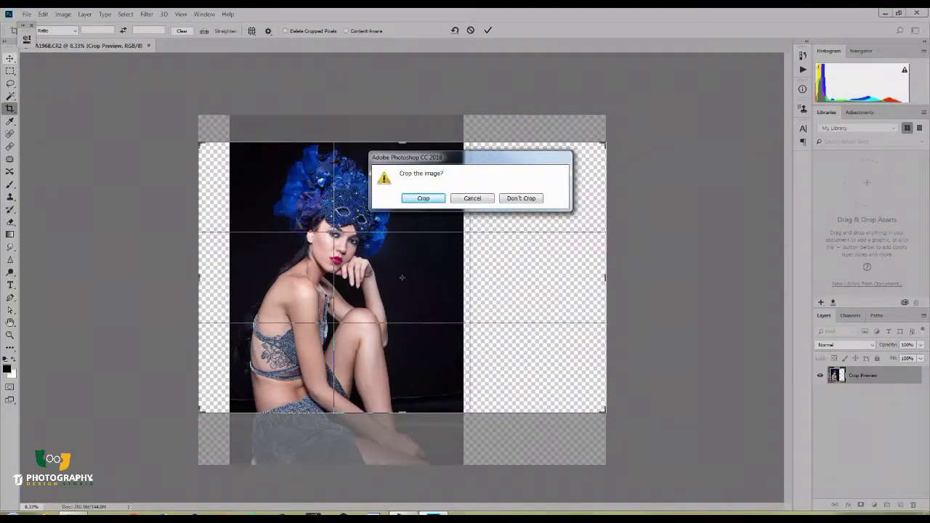
pyautogui.click(422, 197)
# Save the document as a PSD file and add a new empty layer above the photo.
pyautogui.click(27, 13)
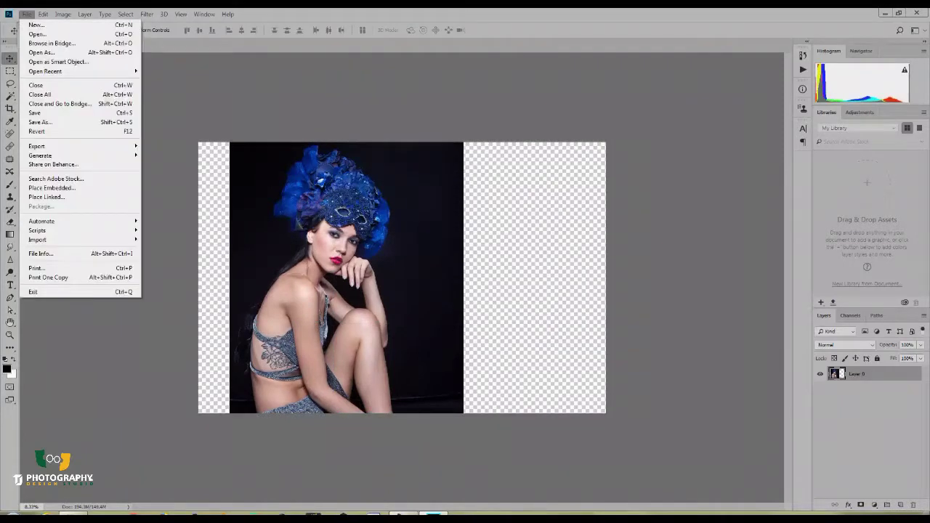
pyautogui.click(43, 112)
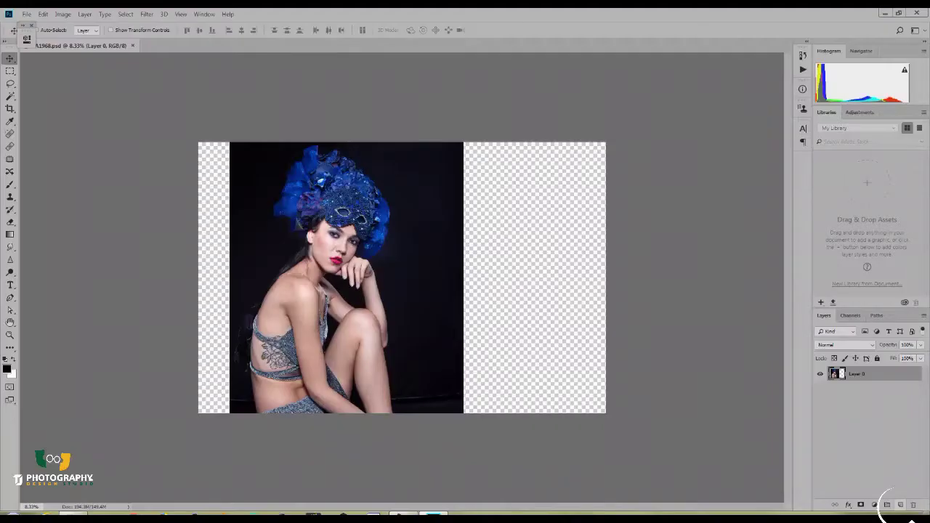
pyautogui.click(900, 505)
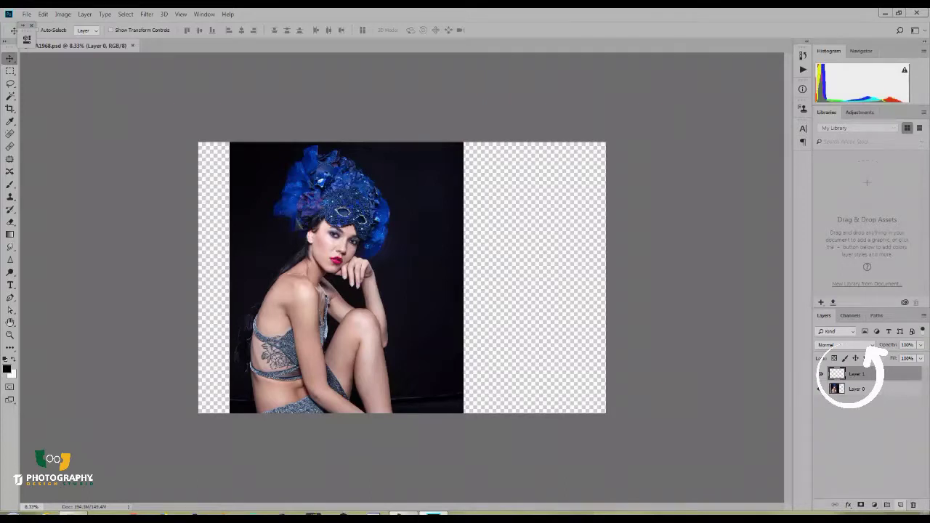
# Remove the blemishes from the brightly lit cheek at 100% magnification with the content-aware Spot Healing Brush, sampling all layers.
pyautogui.moveTo(417, 176); pyautogui.dragTo(278, 295)
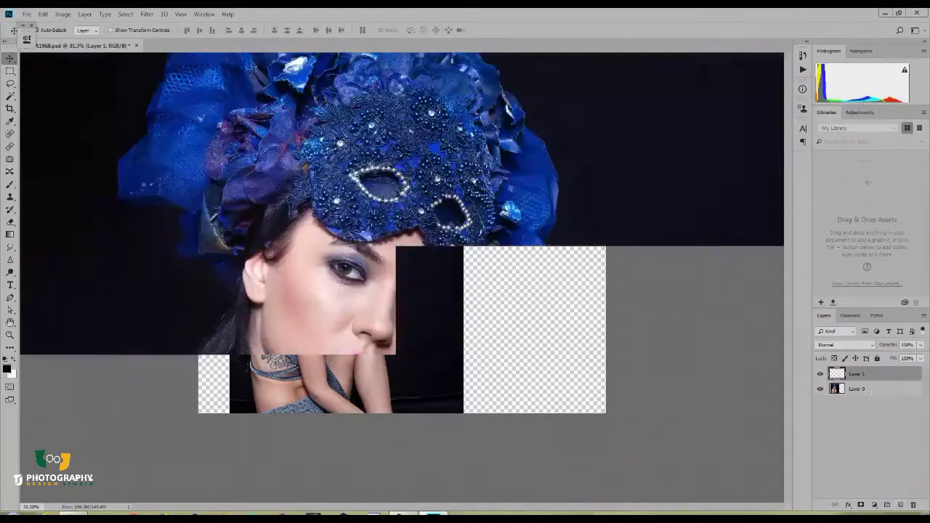
pyautogui.rightClick(378, 264)
pyautogui.click(399, 277)
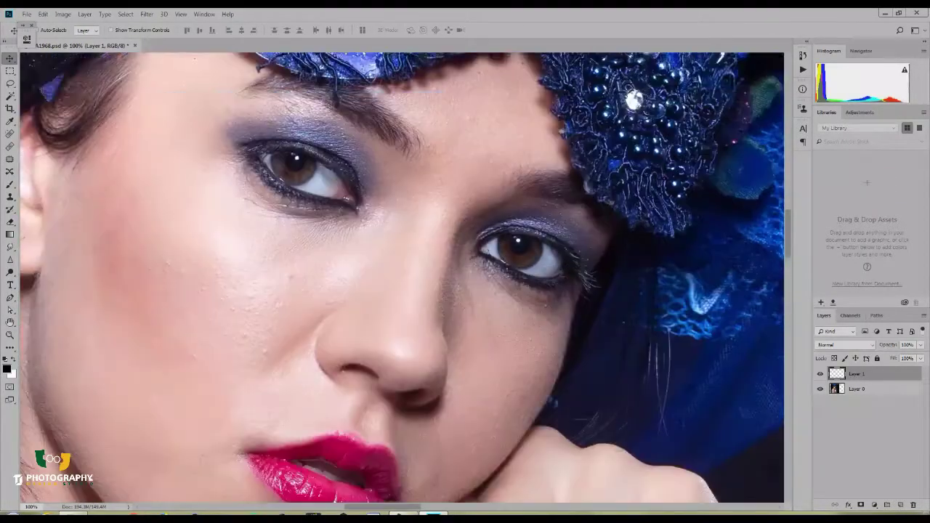
pyautogui.moveTo(400, 278); pyautogui.dragTo(439, 181)
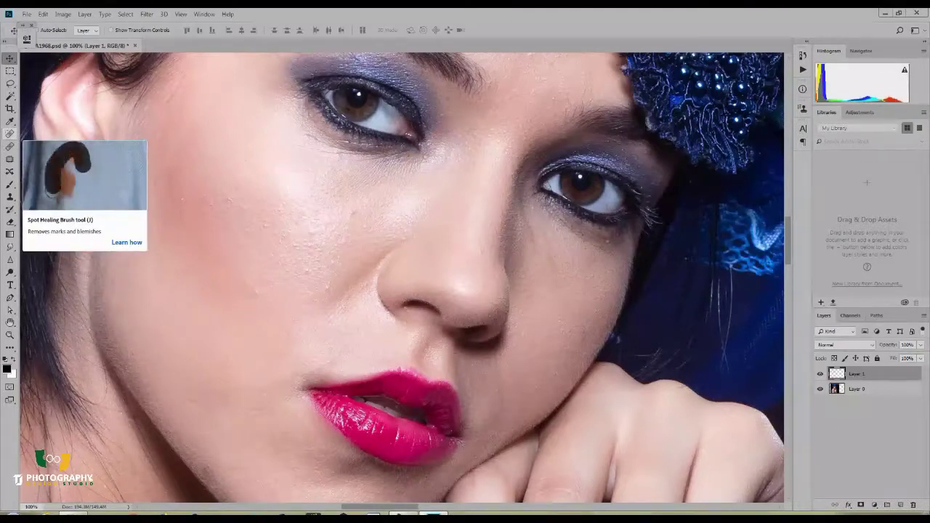
pyautogui.click(10, 133)
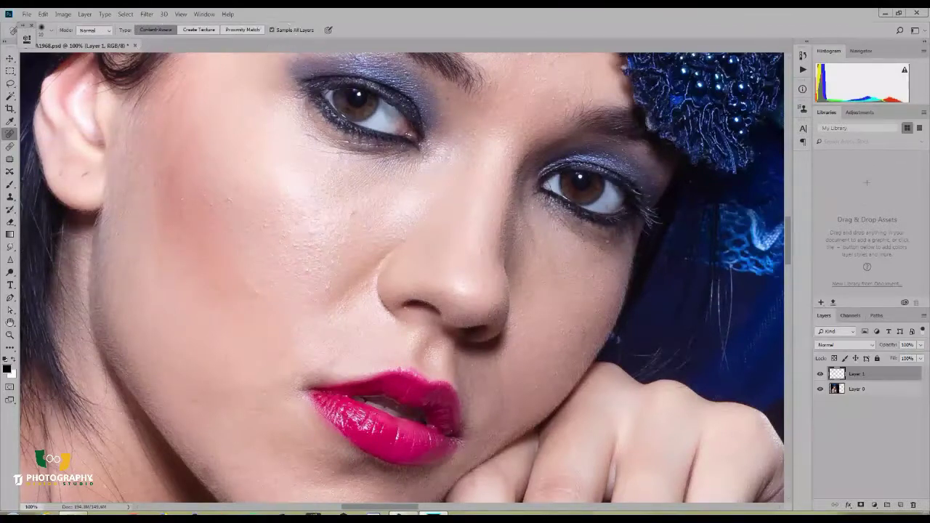
pyautogui.moveTo(353, 213); pyautogui.dragTo(355, 213)
pyautogui.moveTo(228, 200); pyautogui.dragTo(227, 208)
pyautogui.click(255, 304)
pyautogui.click(343, 242)
pyautogui.click(312, 232)
pyautogui.click(334, 248)
pyautogui.click(350, 234)
pyautogui.click(288, 270)
pyautogui.moveTo(291, 221)
pyautogui.mouseDown()
pyautogui.moveTo(280, 267)
pyautogui.moveTo(354, 151)
pyautogui.mouseUp()
pyautogui.click(277, 268)
pyautogui.click(298, 272)
pyautogui.click(317, 274)
pyautogui.click(287, 315)
# Heal the small spots on the chin and along the jaw below the mouth.
pyautogui.click(391, 446)
pyautogui.click(326, 467)
pyautogui.click(231, 393)
pyautogui.click(271, 368)
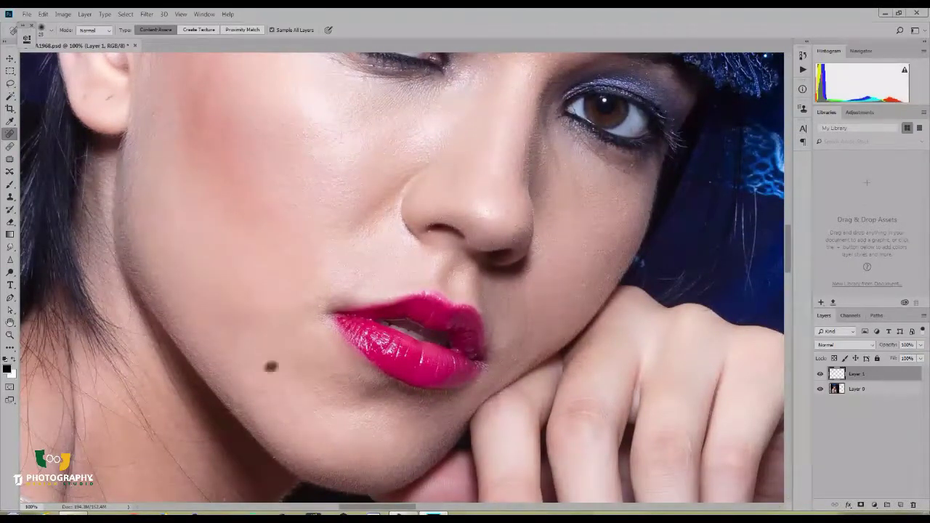
pyautogui.moveTo(271, 368); pyautogui.dragTo(125, 503)
# Heal the marks on the shaded cheek beside the nose and above the upper lip with a larger brush.
pyautogui.moveTo(469, 337); pyautogui.dragTo(496, 246)
pyautogui.press(']')
pyautogui.click(439, 361)
pyautogui.click(467, 302)
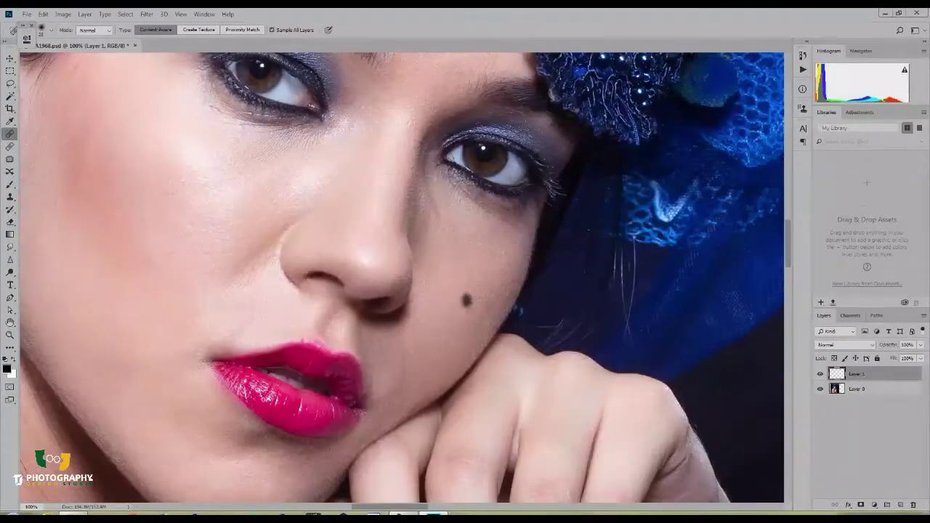
pyautogui.moveTo(467, 303); pyautogui.dragTo(482, 318)
pyautogui.click(319, 358)
# Heal the remaining small marks around the nose bridge, between the eyebrows and on the forehead.
pyautogui.moveTo(353, 196); pyautogui.dragTo(305, 392)
pyautogui.click(316, 284)
pyautogui.click(402, 239)
pyautogui.click(412, 193)
pyautogui.click(425, 205)
pyautogui.moveTo(458, 174); pyautogui.dragTo(740, 205)
pyautogui.click(399, 236)
pyautogui.moveTo(450, 349)
pyautogui.mouseDown()
pyautogui.moveTo(451, 228)
pyautogui.moveTo(401, 128)
pyautogui.moveTo(361, 179)
pyautogui.mouseUp()
pyautogui.moveTo(385, 363); pyautogui.dragTo(437, 147)
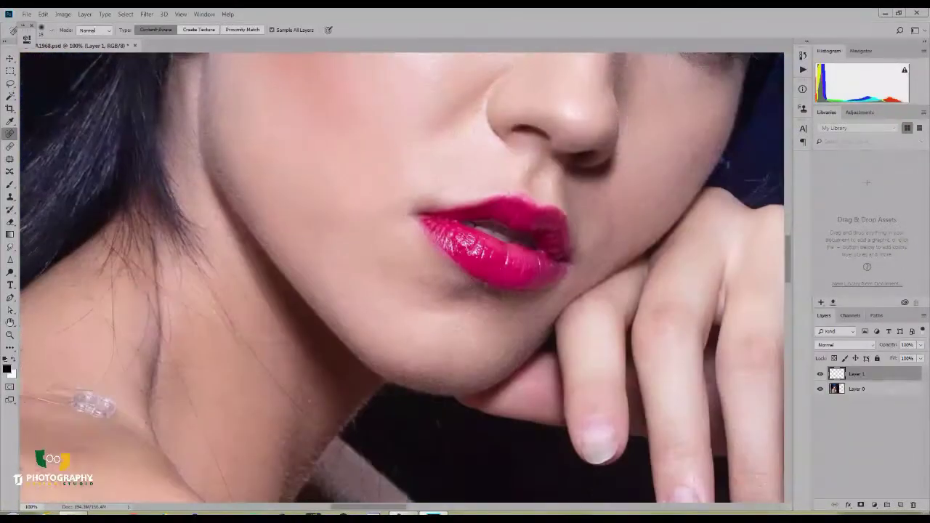
# Heal the remaining small marks on the lower face, neck, shoulder and chest with the Spot Healing Brush.
pyautogui.moveTo(407, 305); pyautogui.dragTo(438, 216)
pyautogui.click(179, 326)
pyautogui.moveTo(217, 349)
pyautogui.mouseDown()
pyautogui.moveTo(360, 157)
pyautogui.moveTo(491, 125)
pyautogui.mouseUp()
pyautogui.click(397, 72)
pyautogui.moveTo(567, 276)
pyautogui.mouseDown()
pyautogui.moveTo(561, 254)
pyautogui.moveTo(87, 130)
pyautogui.mouseUp()
pyautogui.moveTo(404, 378); pyautogui.dragTo(414, 323)
pyautogui.click(412, 328)
pyautogui.moveTo(412, 291); pyautogui.dragTo(451, 451)
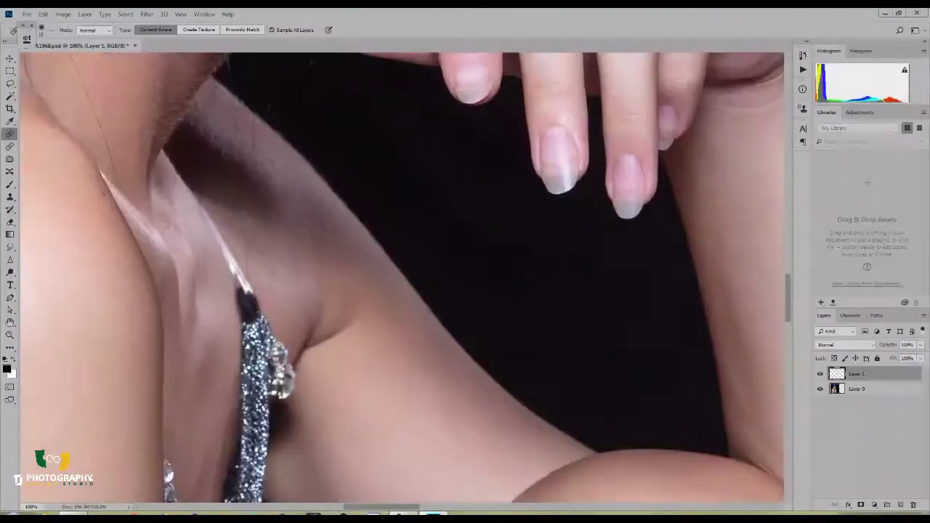
pyautogui.moveTo(552, 175); pyautogui.dragTo(281, 398)
pyautogui.moveTo(435, 312); pyautogui.dragTo(342, 212)
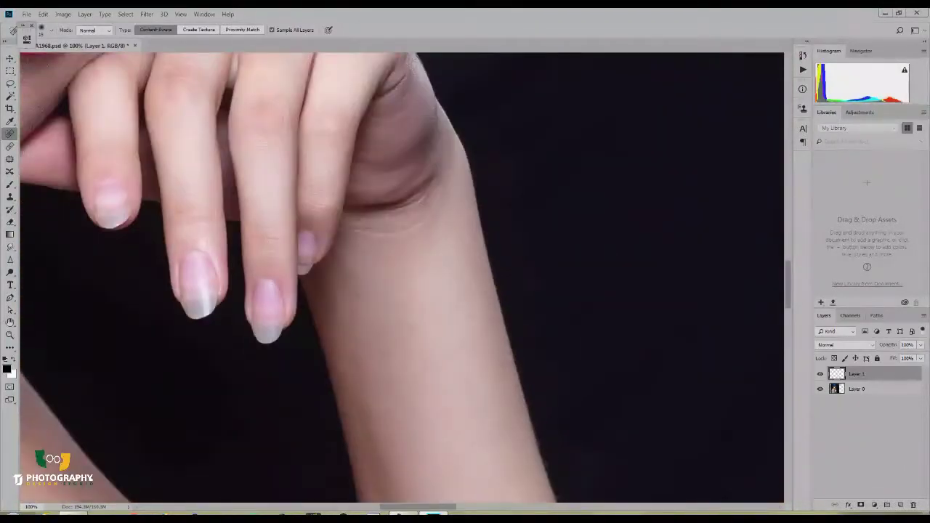
# Heal the small marks on the raised forearm, the other arm and the legs.
pyautogui.click(412, 330)
pyautogui.moveTo(412, 407); pyautogui.dragTo(437, 184)
pyautogui.moveTo(429, 436); pyautogui.dragTo(458, 150)
pyautogui.hotkey('ctrl', '-')
pyautogui.hotkey('ctrl', '-')
pyautogui.hotkey('ctrl', '-')
pyautogui.moveTo(363, 290); pyautogui.dragTo(466, 225)
pyautogui.moveTo(436, 349); pyautogui.dragTo(448, 197)
pyautogui.moveTo(400, 290); pyautogui.dragTo(486, 465)
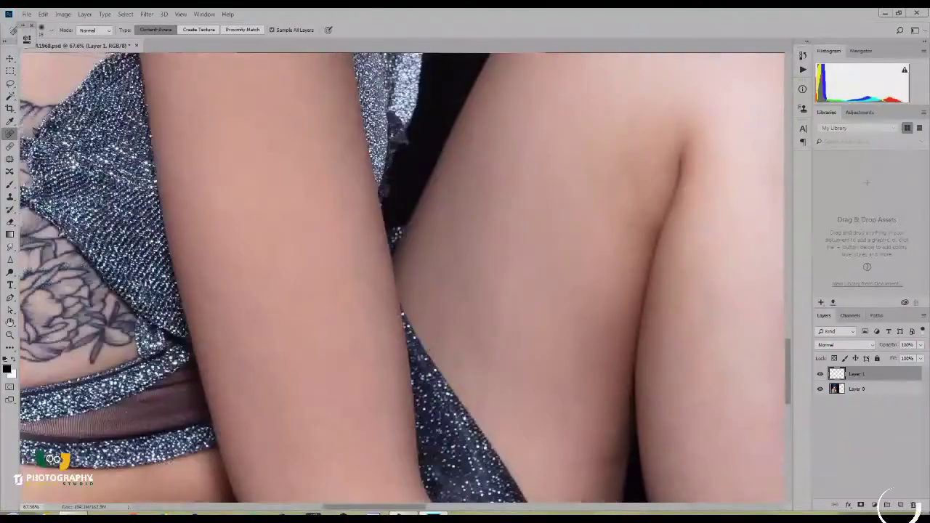
pyautogui.moveTo(407, 182); pyautogui.dragTo(240, 313)
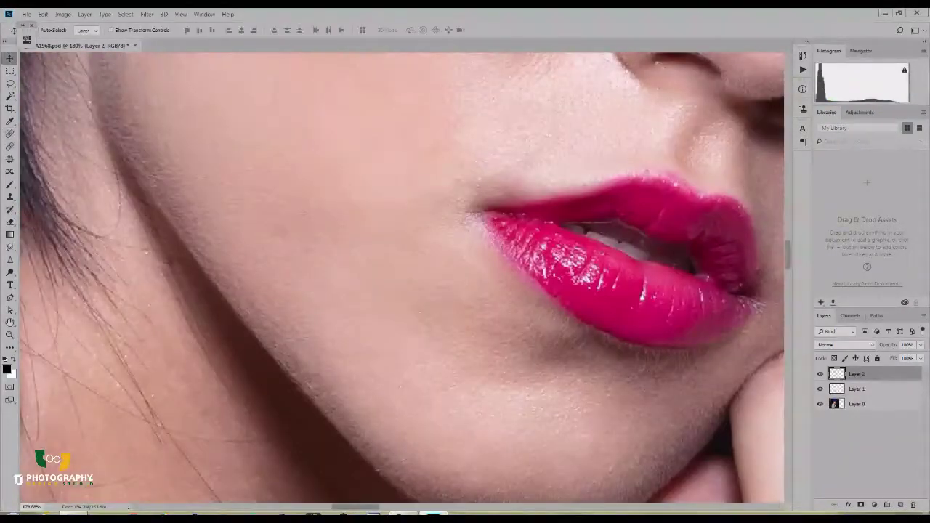
# Set up the Clone Stamp with 30% opacity and sampling from all layers.
pyautogui.press('s')
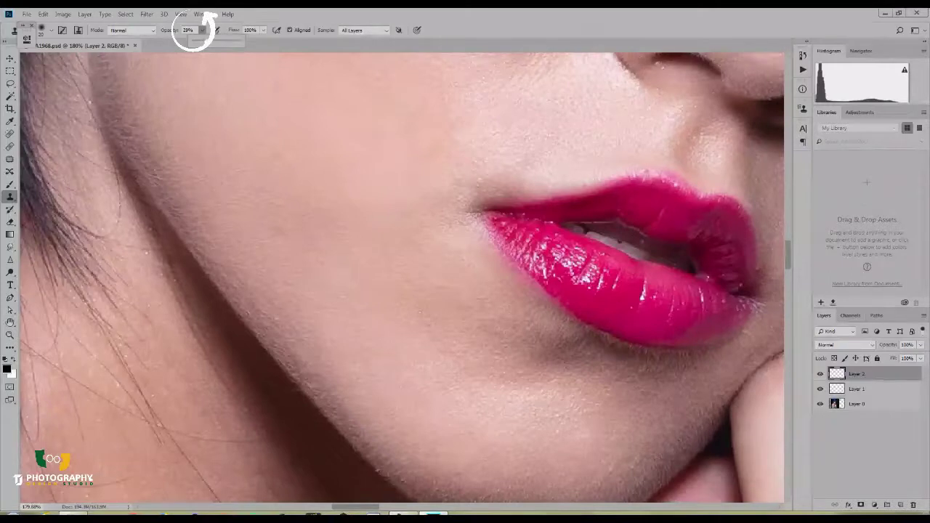
pyautogui.moveTo(209, 41); pyautogui.dragTo(207, 40)
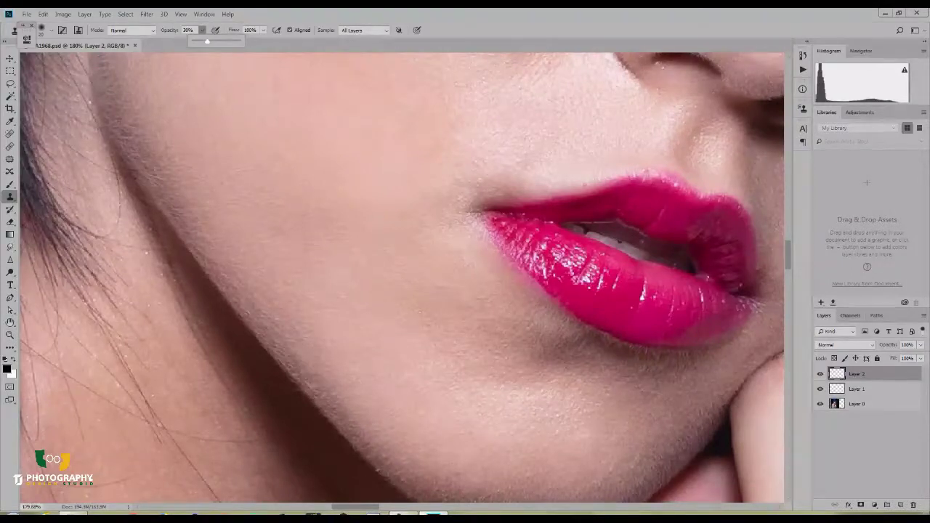
pyautogui.click(363, 29)
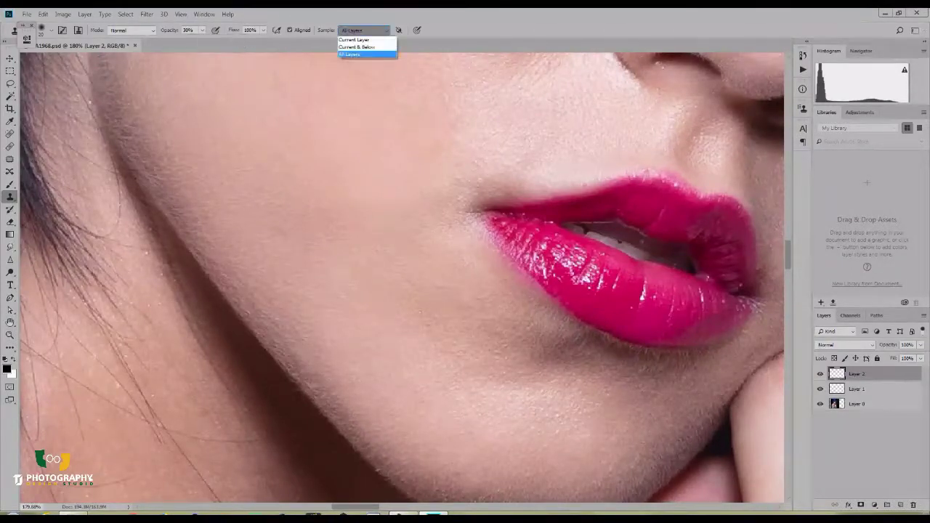
pyautogui.click(352, 54)
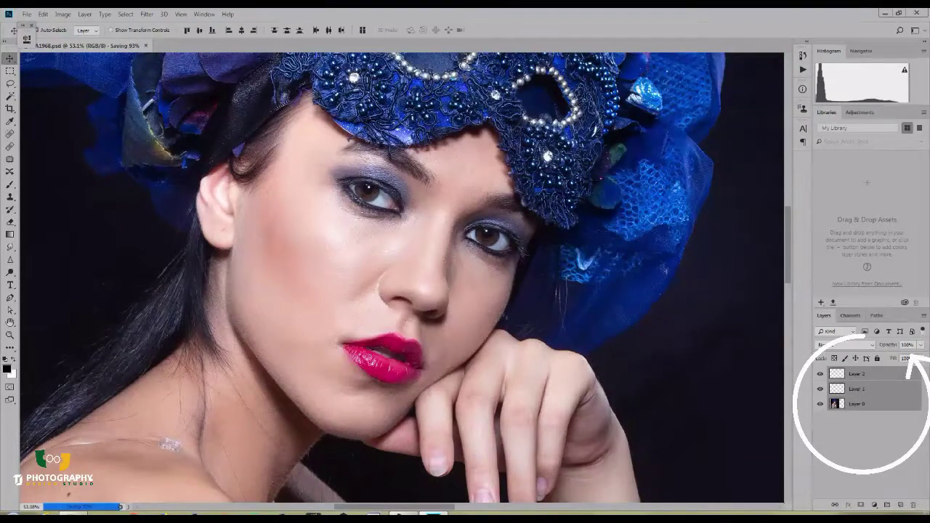
# Group the three retouching layers, duplicate the group and merge the duplicate into a single layer.
pyautogui.hotkey('ctrl', 'g')
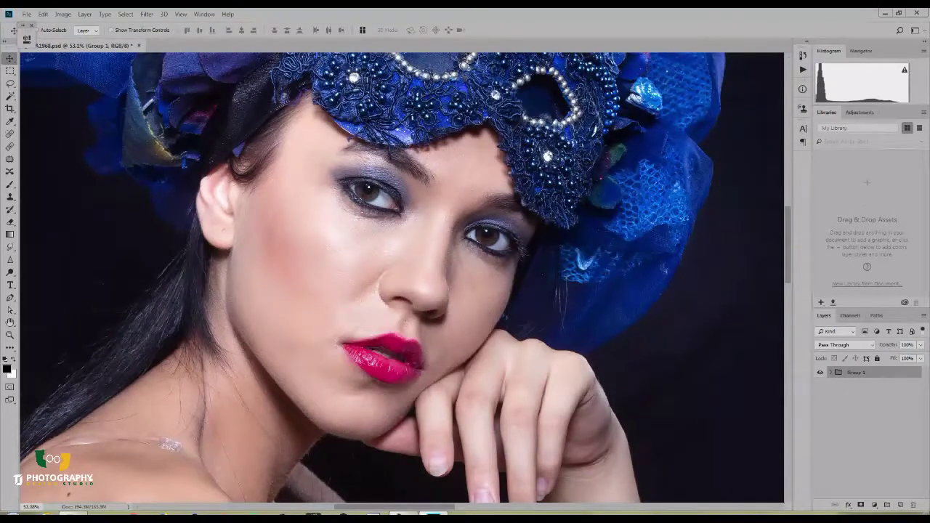
pyautogui.moveTo(865, 374); pyautogui.dragTo(900, 504)
pyautogui.click(84, 14)
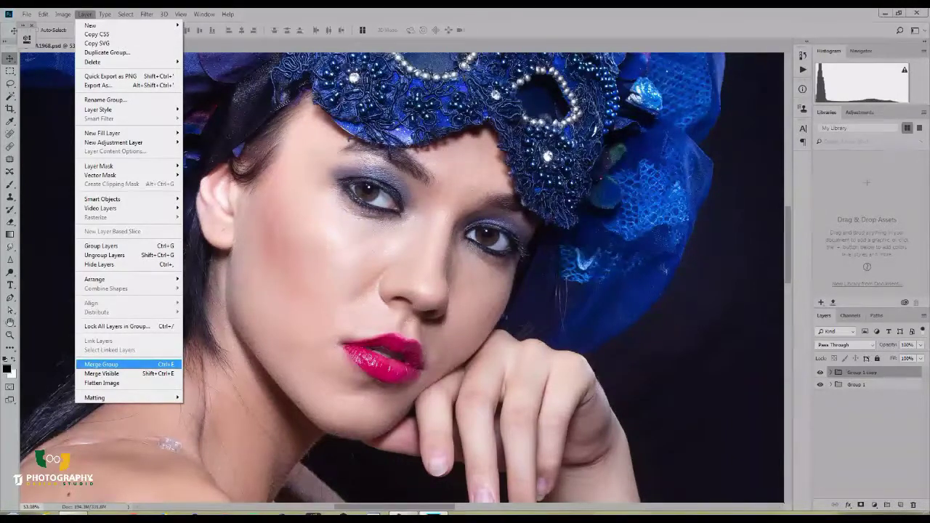
pyautogui.press('Return')
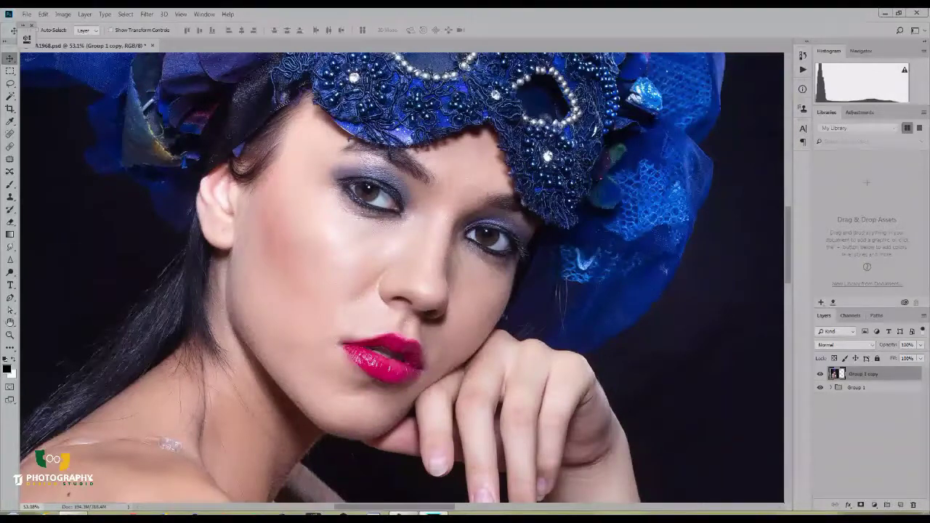
# Hide the layer group and rename it Original, and rename the merged layer above it Base.
pyautogui.click(821, 387)
pyautogui.doubleClick(857, 387)
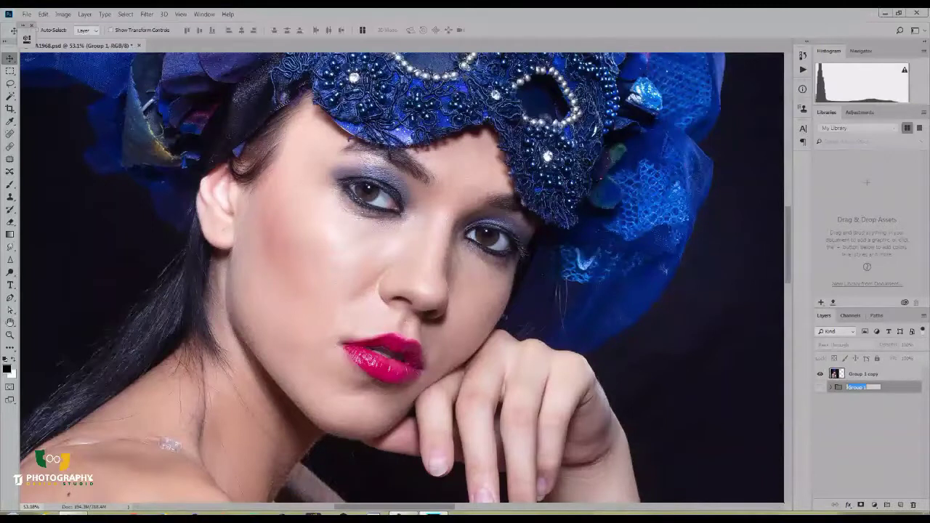
pyautogui.write('Original')
pyautogui.press('Return')
pyautogui.doubleClick(864, 374)
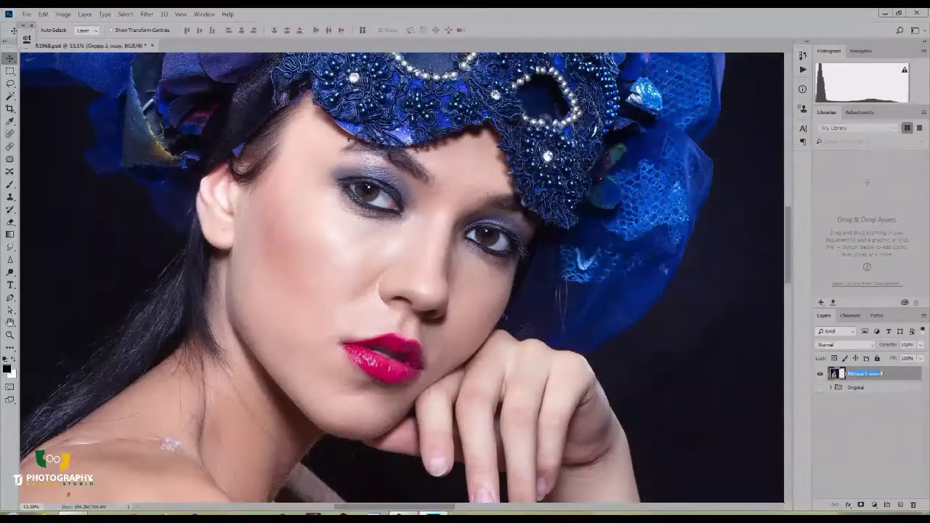
pyautogui.write('Bel')
pyautogui.write('e')
pyautogui.press('Return')
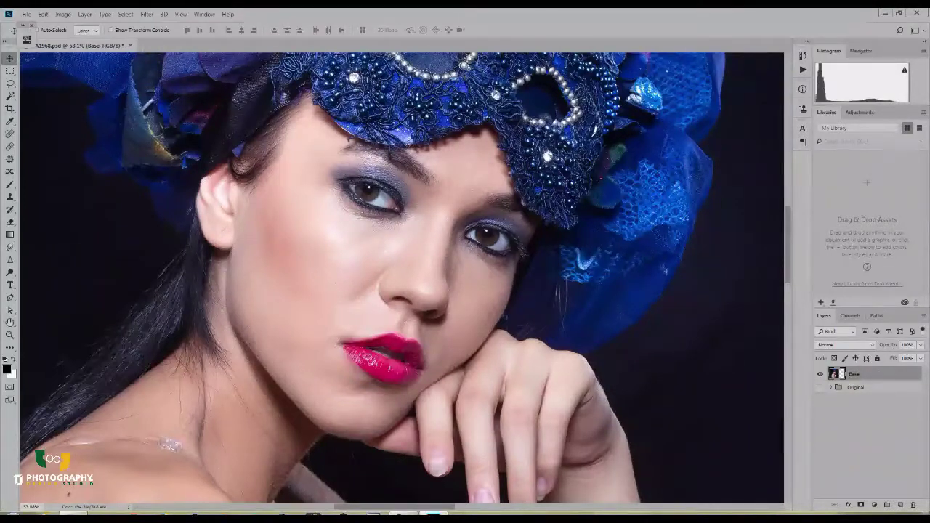
# Duplicate the Base layer twice and rename the middle copy Blur.
pyautogui.moveTo(864, 374); pyautogui.dragTo(900, 505)
pyautogui.moveTo(864, 373); pyautogui.dragTo(900, 505)
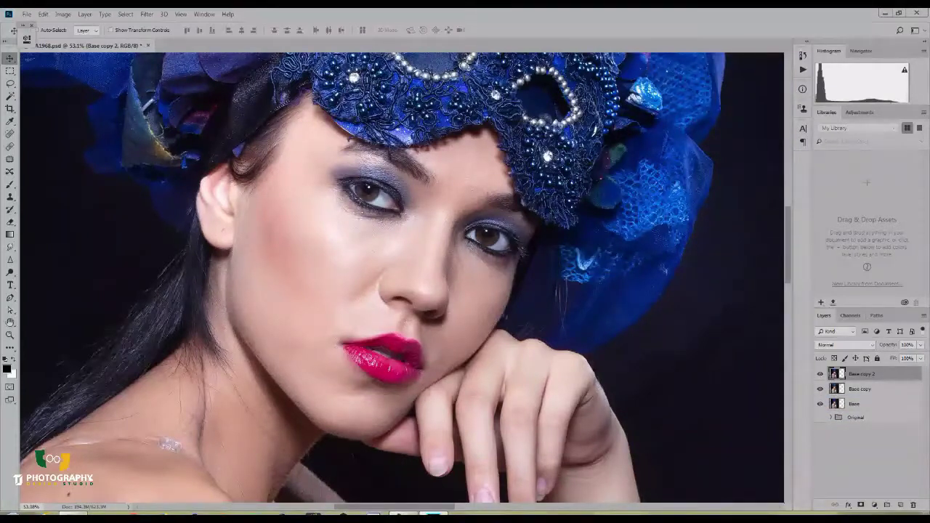
pyautogui.doubleClick(860, 389)
pyautogui.press('BackSpace')
pyautogui.write('Blur')
pyautogui.press('Return')
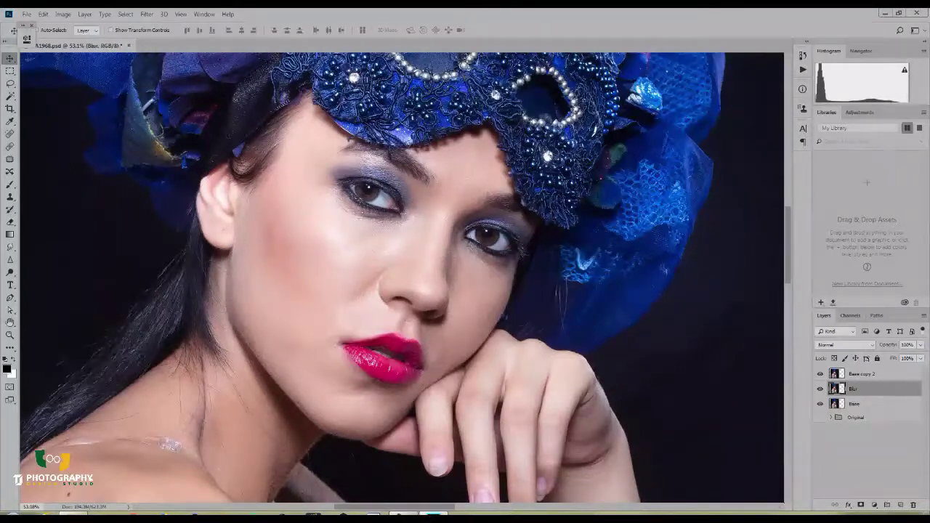
# Rename the uppermost copy ApplyImage, and select the Blur layer with all other layers hidden.
pyautogui.doubleClick(862, 374)
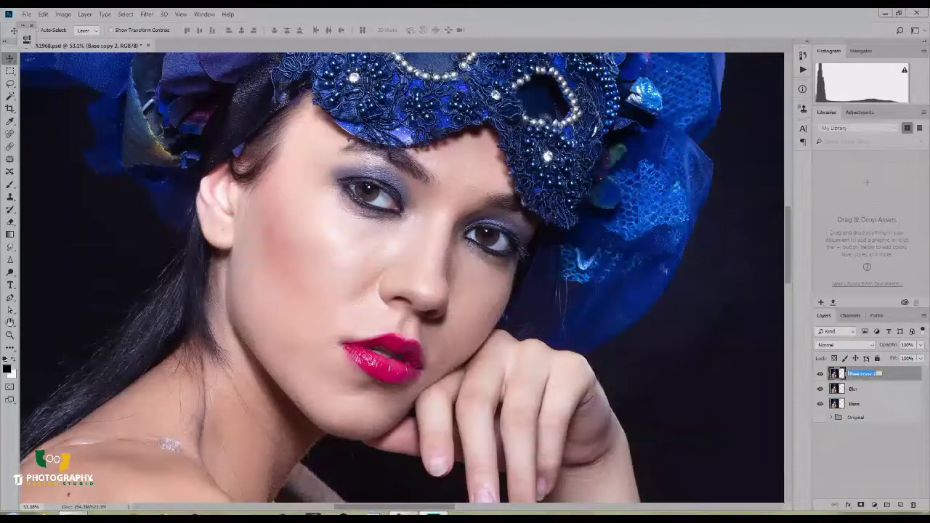
pyautogui.write('Bl')
pyautogui.write('ply Image')
pyautogui.press('Return')
pyautogui.keyDown('alt'); pyautogui.click(820, 388); pyautogui.keyUp('alt')
pyautogui.click(862, 389)
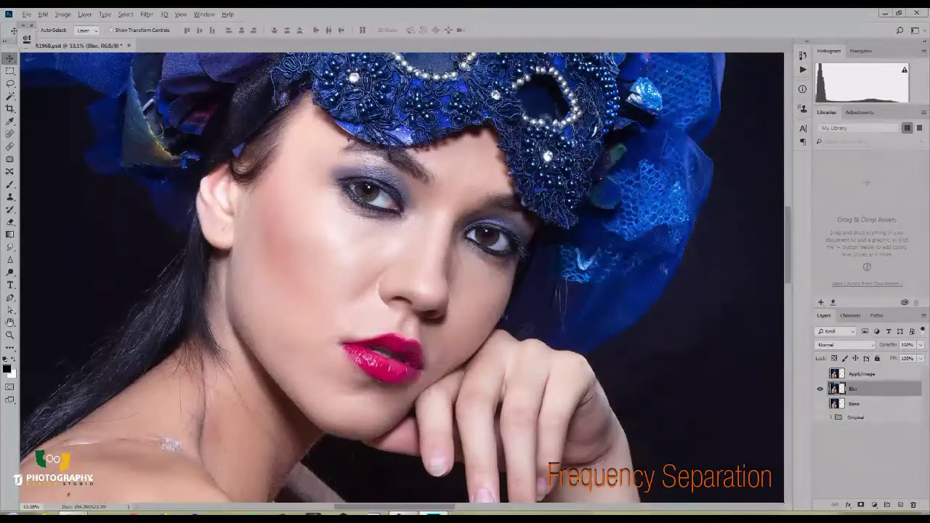
# Apply a Gaussian Blur with a radius of 8.8 pixels to the Blur layer, comparing the preview on and off.
pyautogui.click(146, 14)
pyautogui.click(147, 15)
pyautogui.click(146, 14)
pyautogui.moveTo(189, 124)
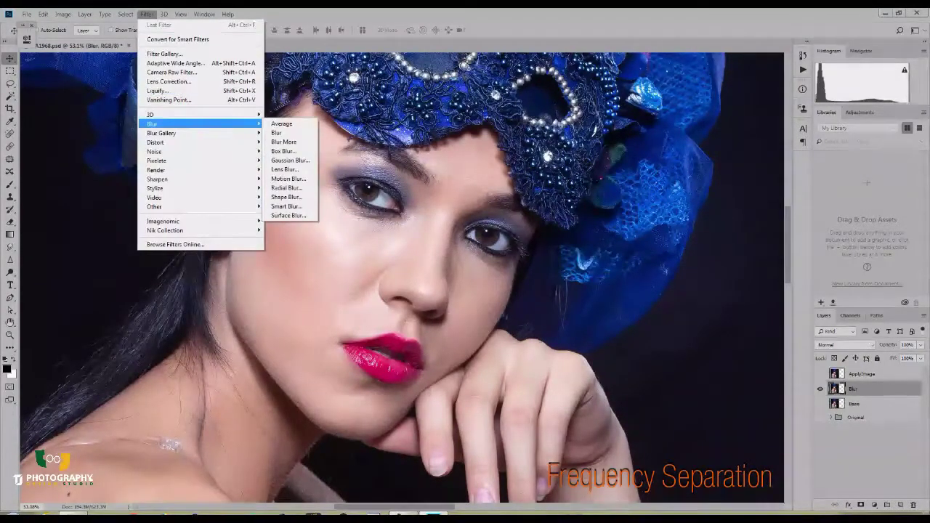
pyautogui.click(290, 160)
pyautogui.write('7.4')
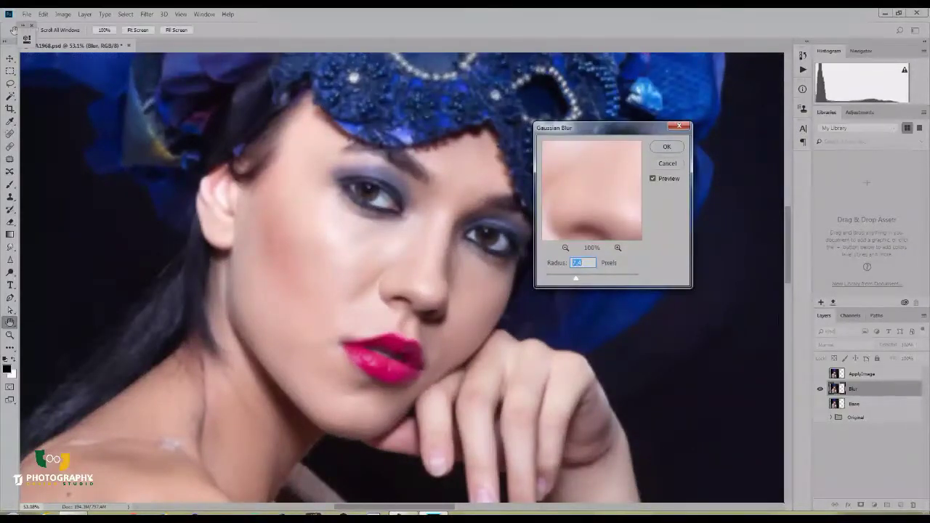
pyautogui.write('8.6')
pyautogui.moveTo(578, 278); pyautogui.dragTo(577, 278)
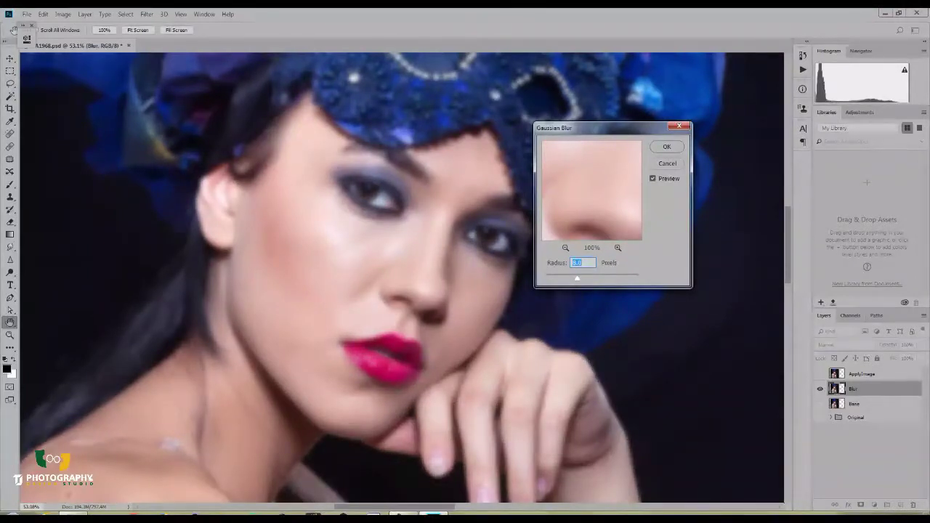
pyautogui.click(653, 179)
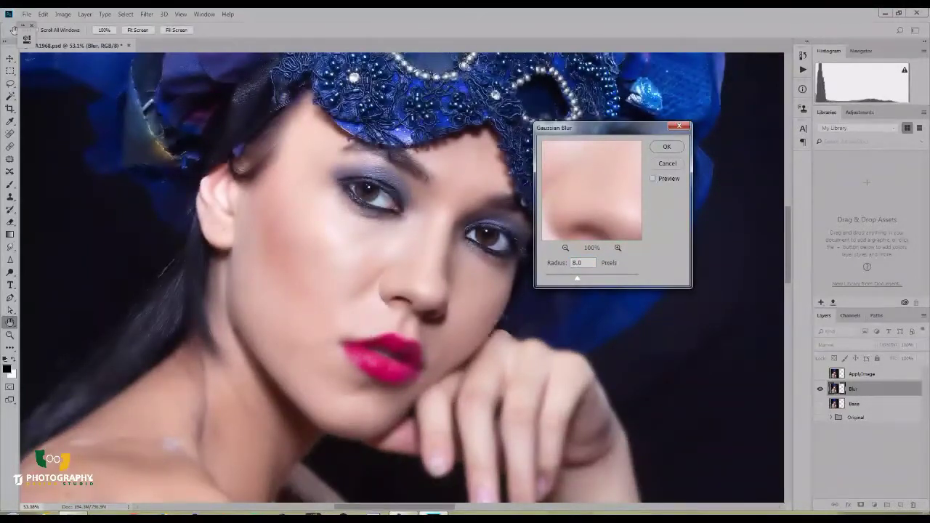
pyautogui.click(653, 178)
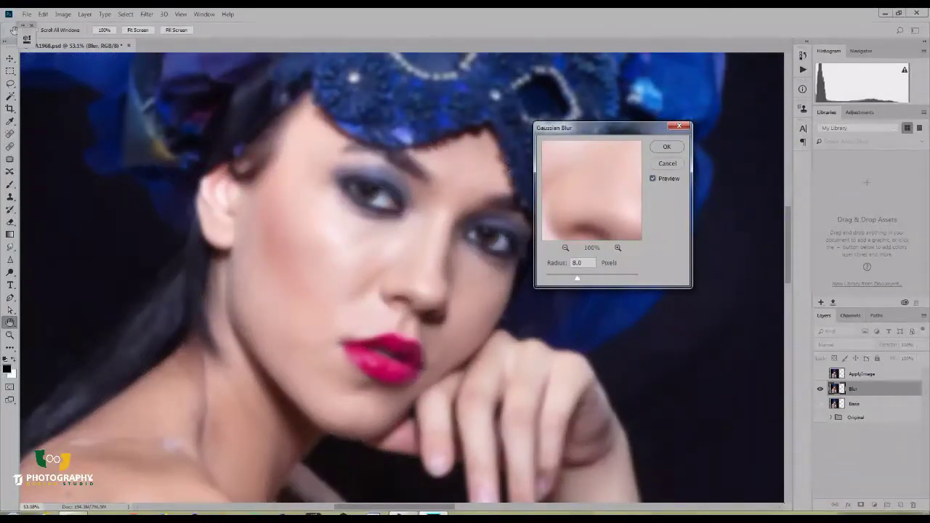
pyautogui.click(666, 146)
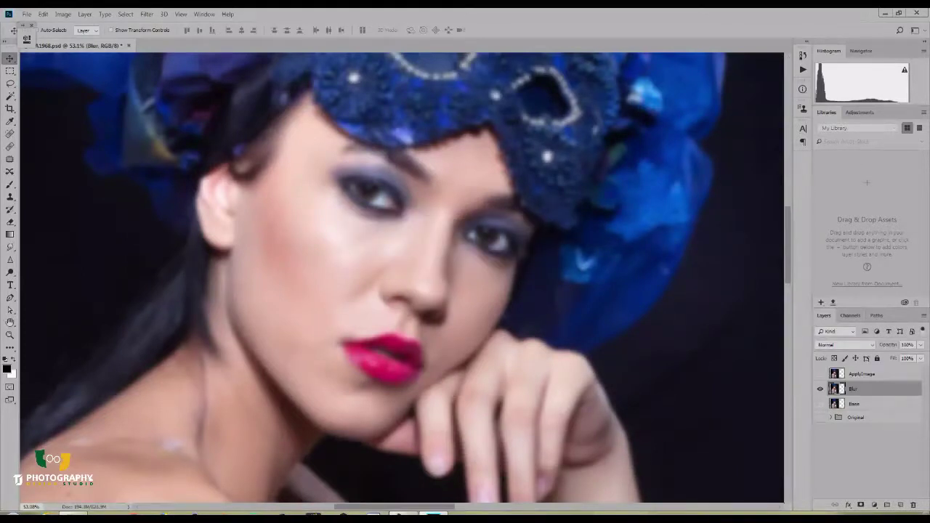
# Show the ApplyImage layer and run Apply Image on it from the Blur layer with Subtract blending, scale 2 and offset 128.
pyautogui.click(871, 374)
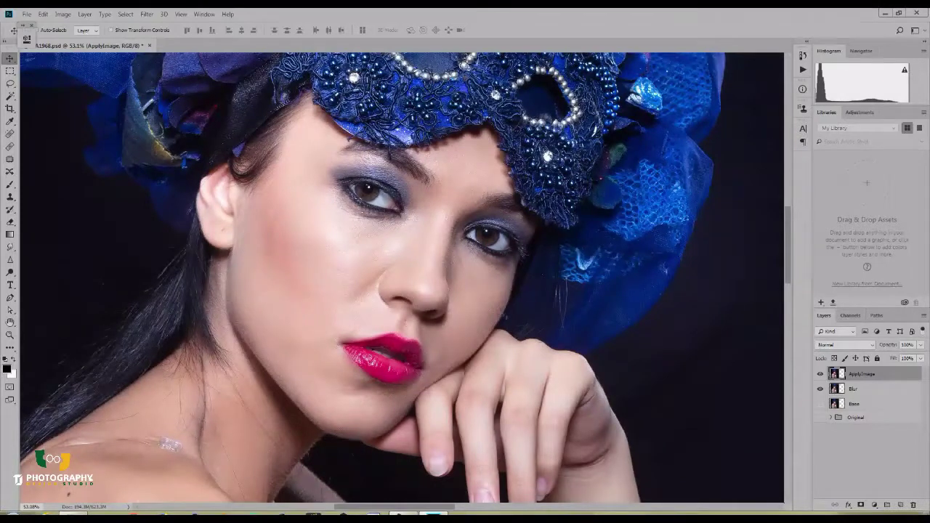
pyautogui.click(820, 374)
pyautogui.click(63, 14)
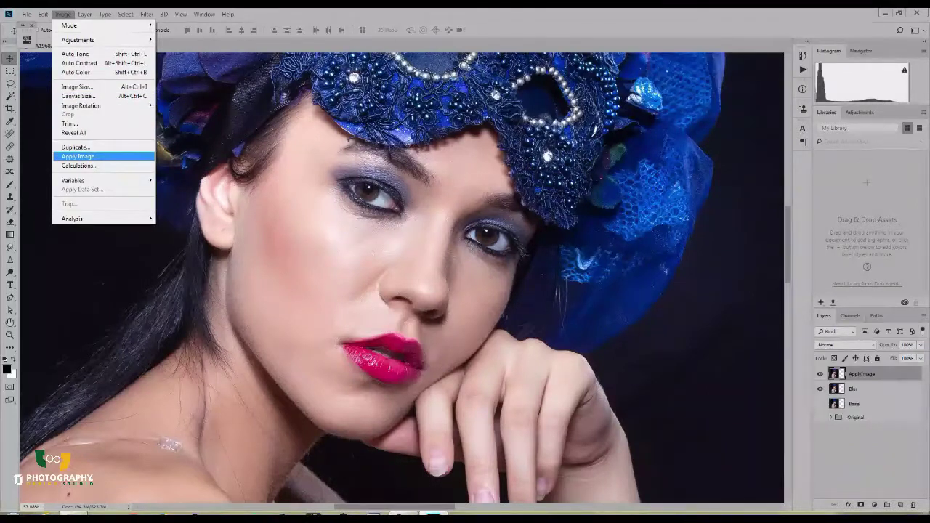
pyautogui.click(78, 156)
pyautogui.moveTo(363, 125); pyautogui.dragTo(532, 179)
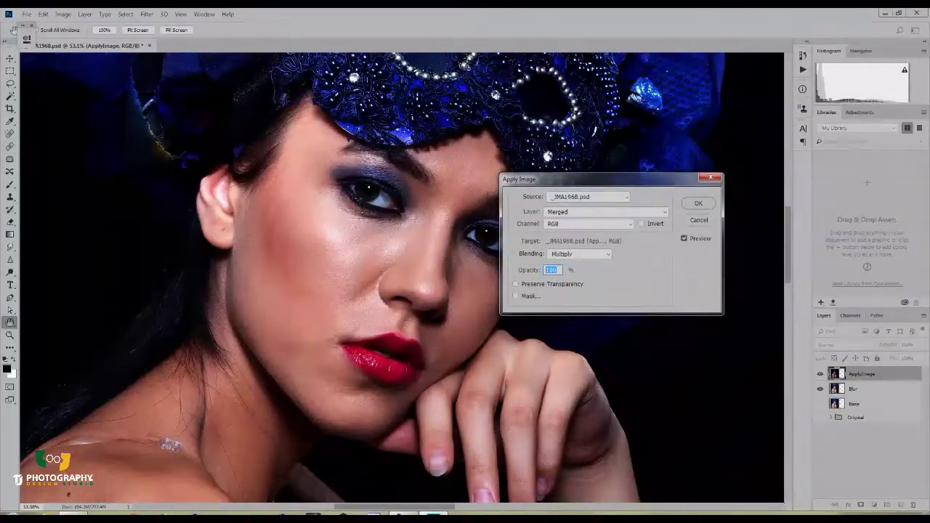
pyautogui.click(605, 211)
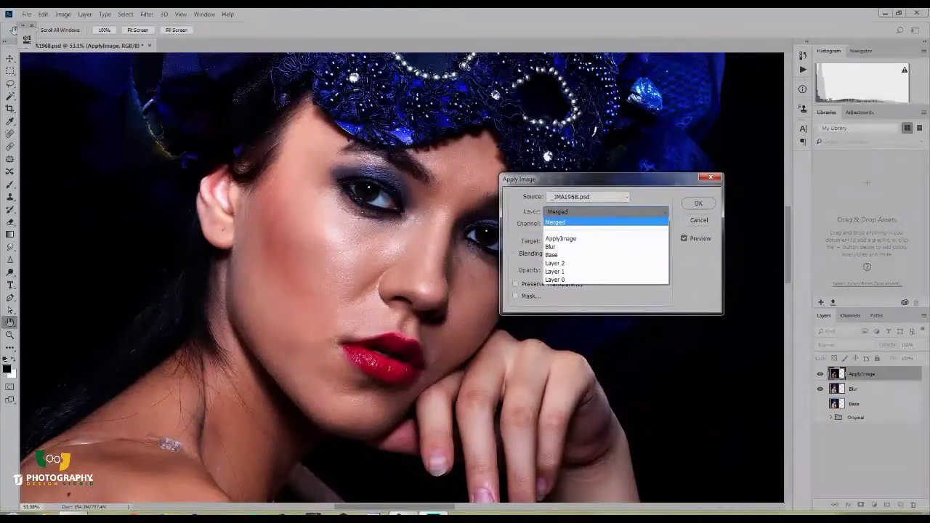
pyautogui.click(605, 212)
pyautogui.click(605, 213)
pyautogui.click(606, 247)
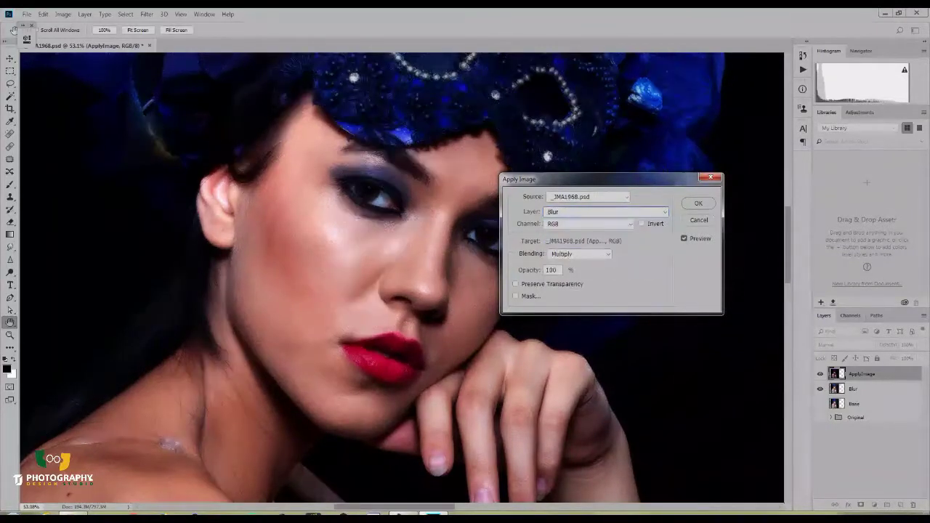
pyautogui.click(580, 254)
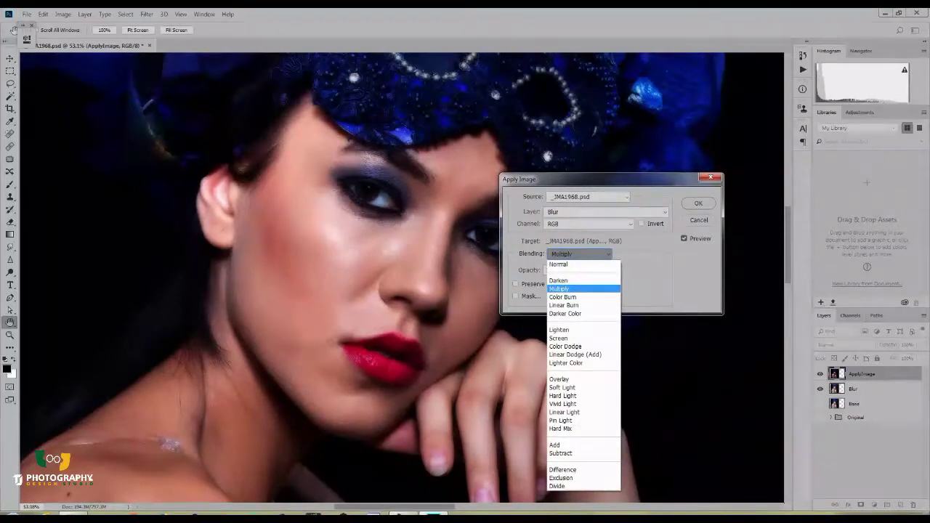
pyautogui.click(561, 452)
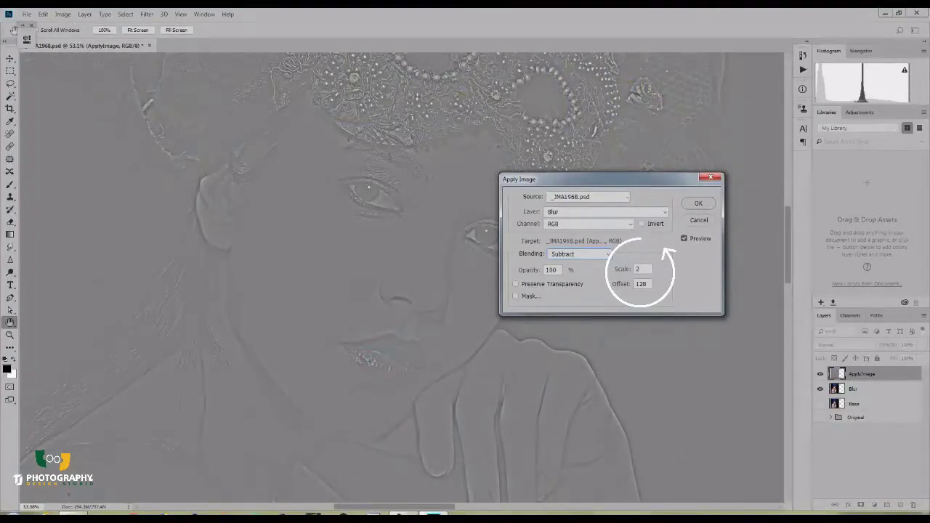
pyautogui.click(698, 203)
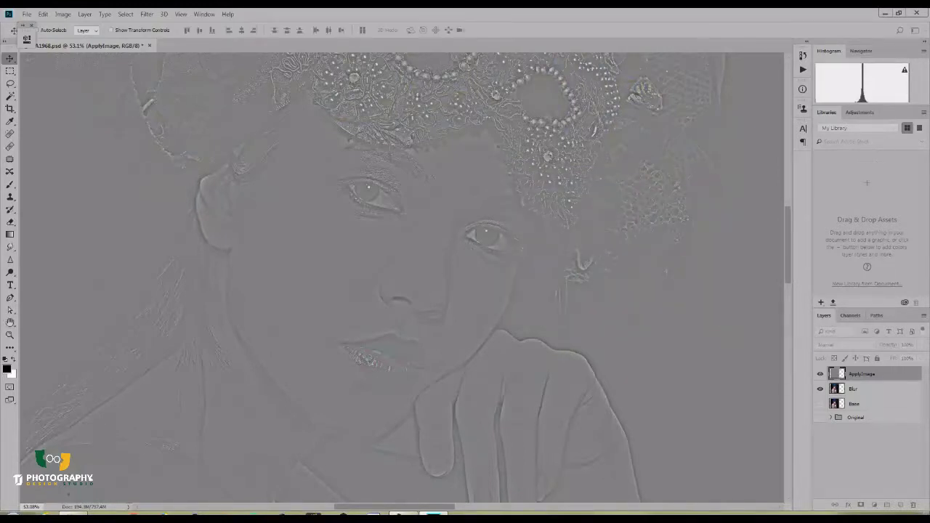
# Set the ApplyImage layer's blend mode to Linear Light and select the Blur layer.
pyautogui.click(845, 345)
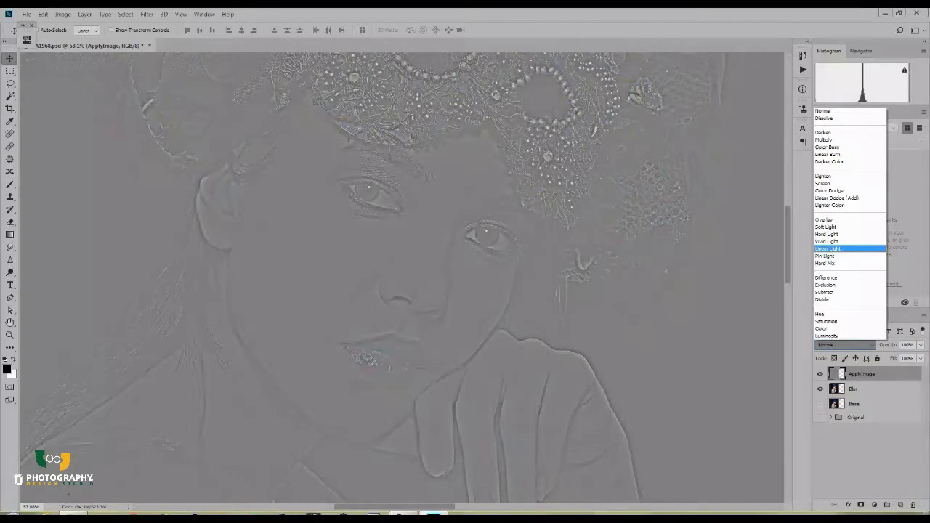
pyautogui.click(828, 248)
pyautogui.rightClick(870, 389)
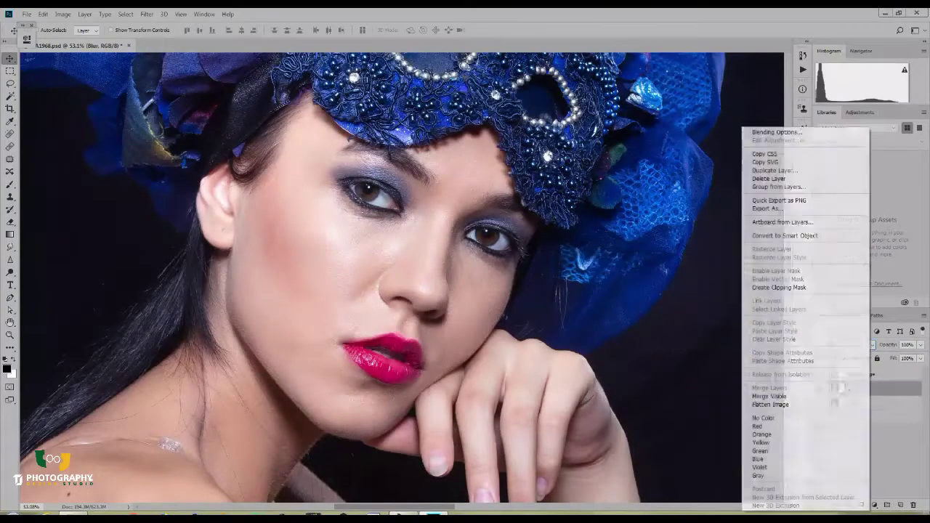
pyautogui.press('Escape')
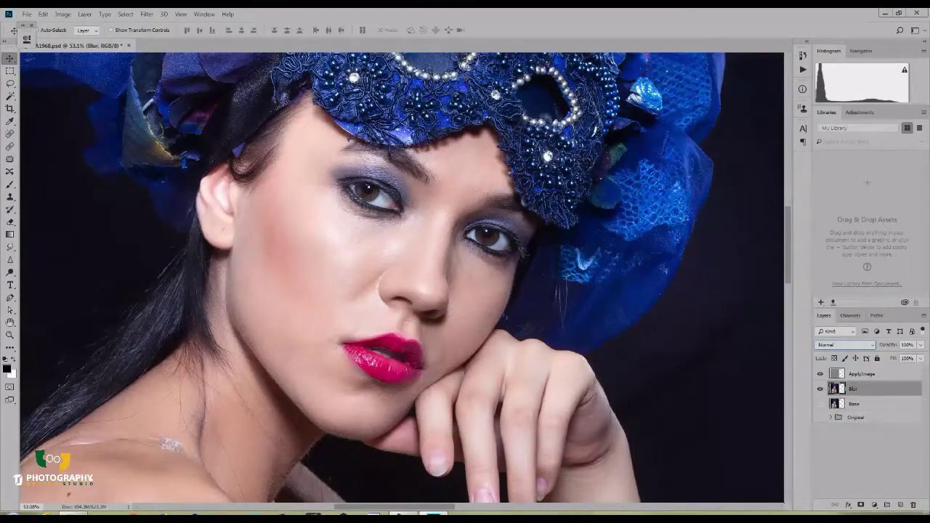
# Apply a Gaussian Blur smart filter to the Blur layer while the ApplyImage layer is hidden.
pyautogui.click(146, 14)
pyautogui.moveTo(203, 124)
pyautogui.click(289, 160)
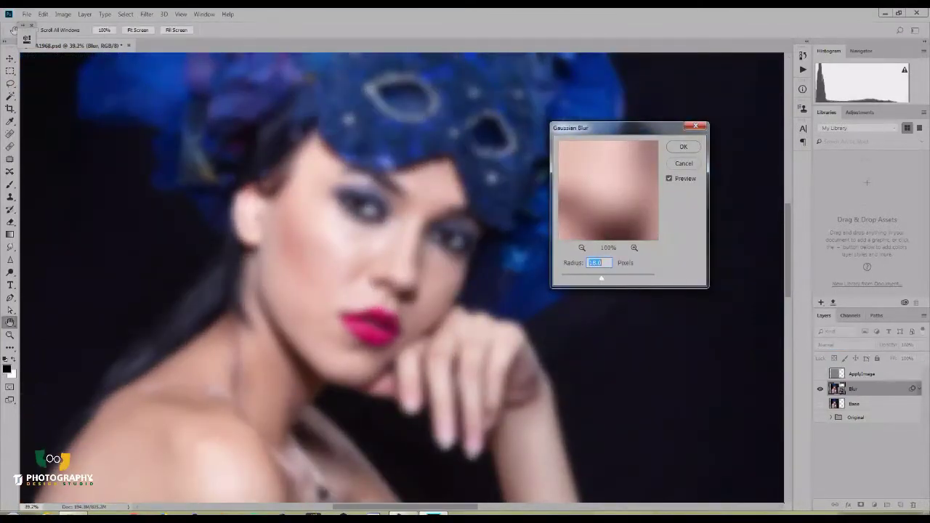
pyautogui.press('Return')
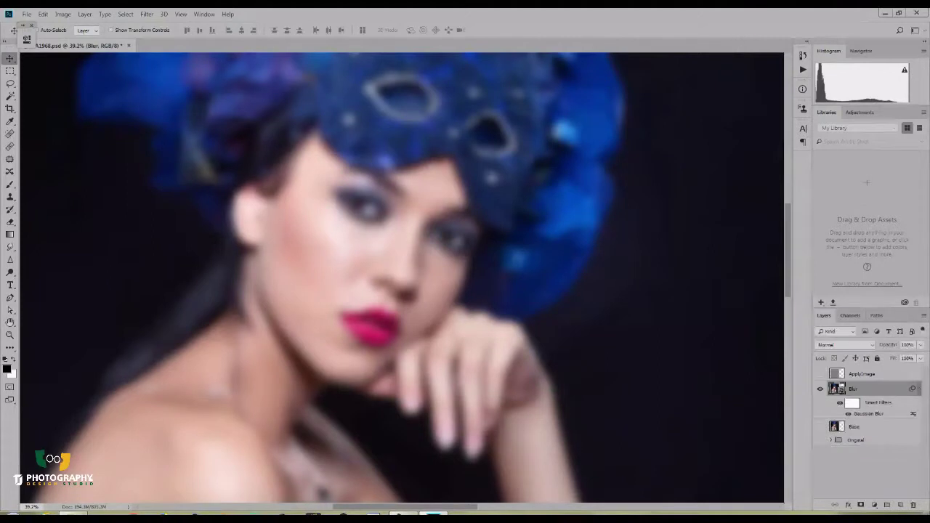
# Invert the Blur layer's smart filter mask to black and show the ApplyImage layer, leaving the filter mask selected.
pyautogui.click(63, 14)
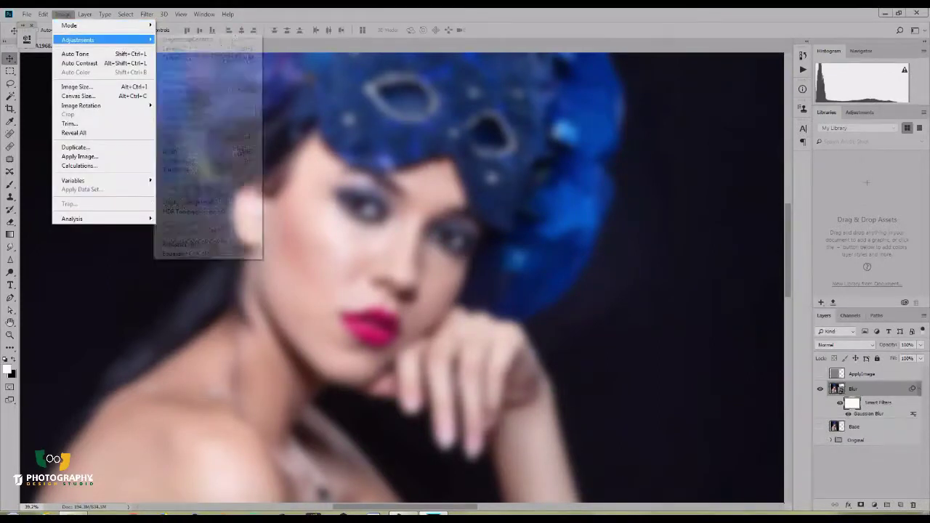
pyautogui.click(170, 152)
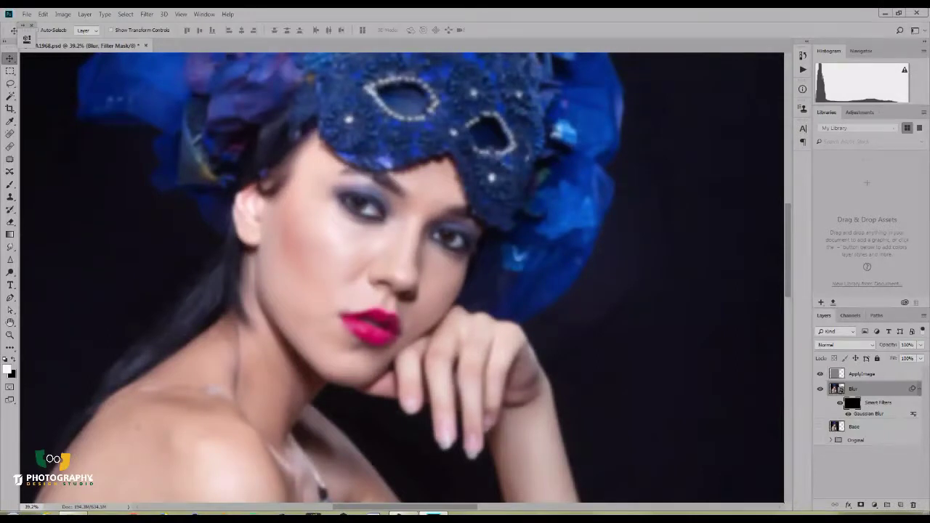
pyautogui.click(863, 375)
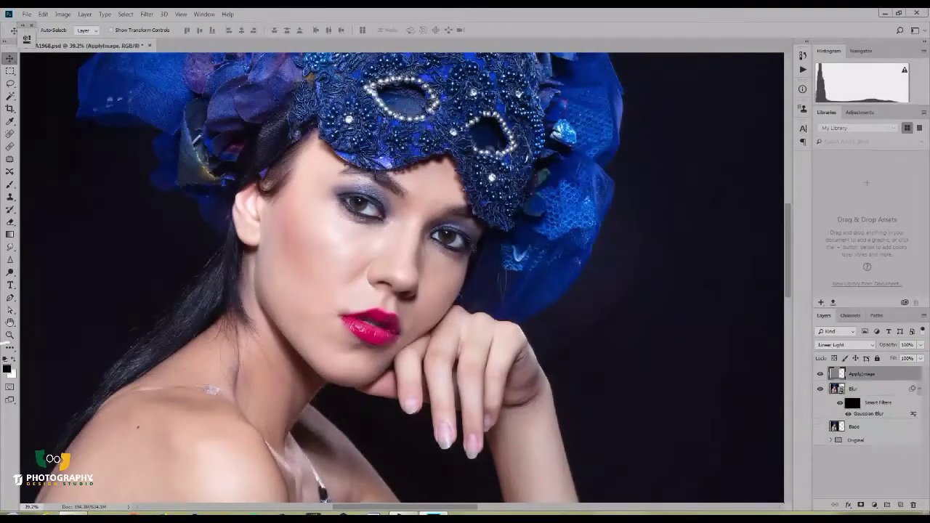
pyautogui.click(852, 403)
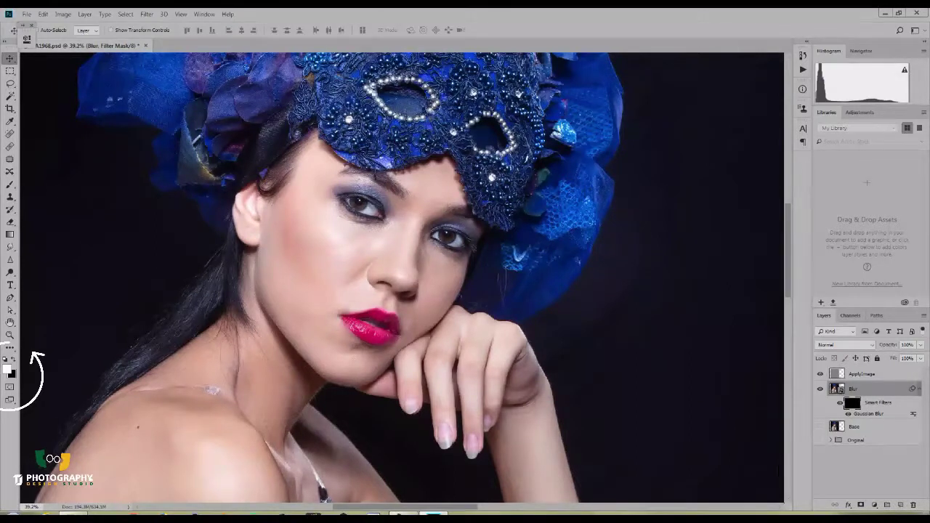
# Brush white over the model's skin on the Blur layer's filter mask to reveal the smoothing.
pyautogui.click(10, 184)
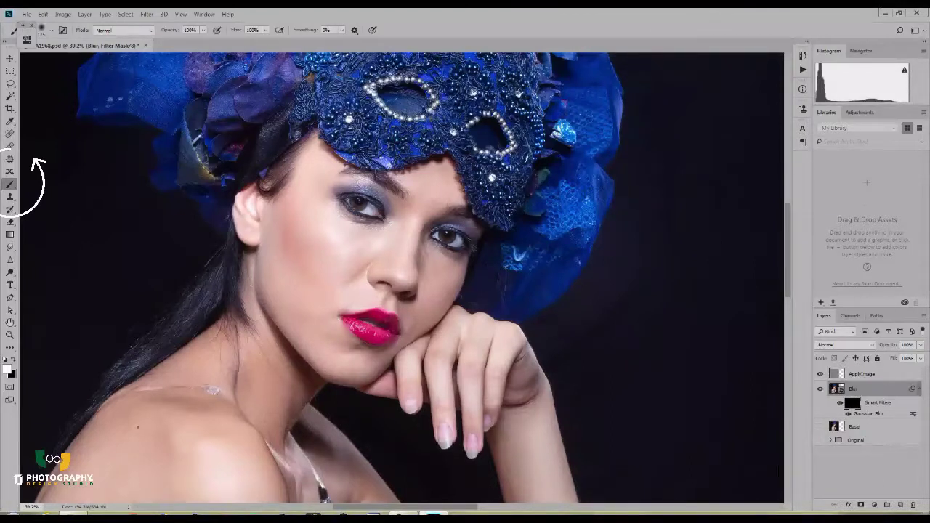
pyautogui.moveTo(186, 363); pyautogui.dragTo(520, 174)
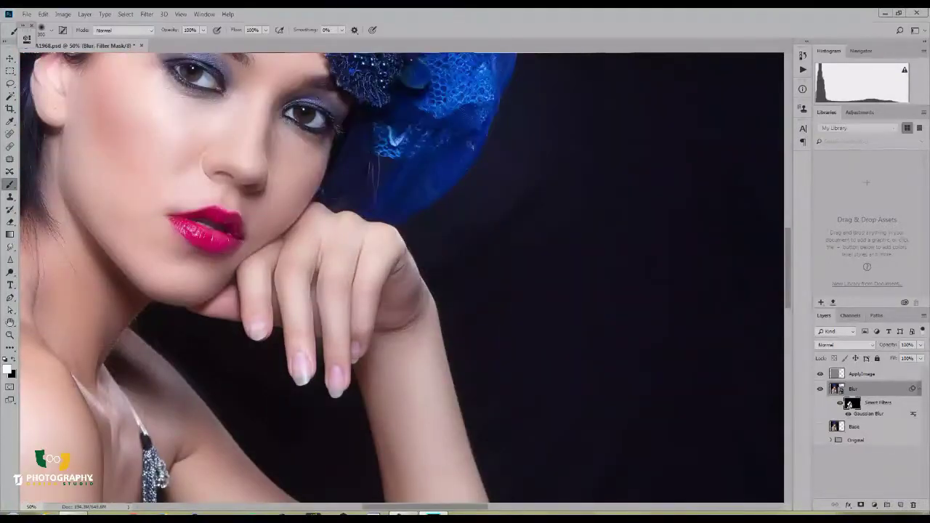
pyautogui.hotkey('ctrl', '1')
pyautogui.hotkey('ctrl', '0')
pyautogui.moveTo(235, 132); pyautogui.dragTo(403, 376)
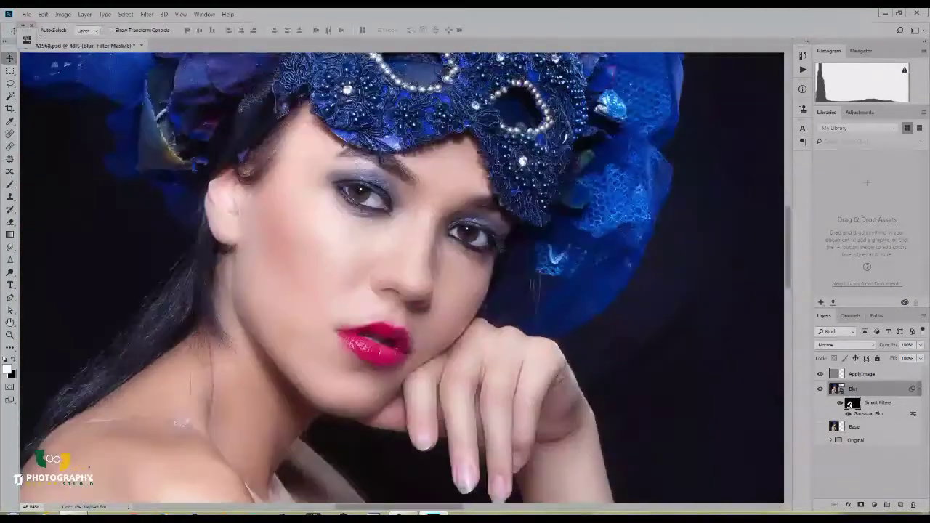
# Show and duplicate the Base layer, and move the copy to the top of the layer stack.
pyautogui.click(830, 426)
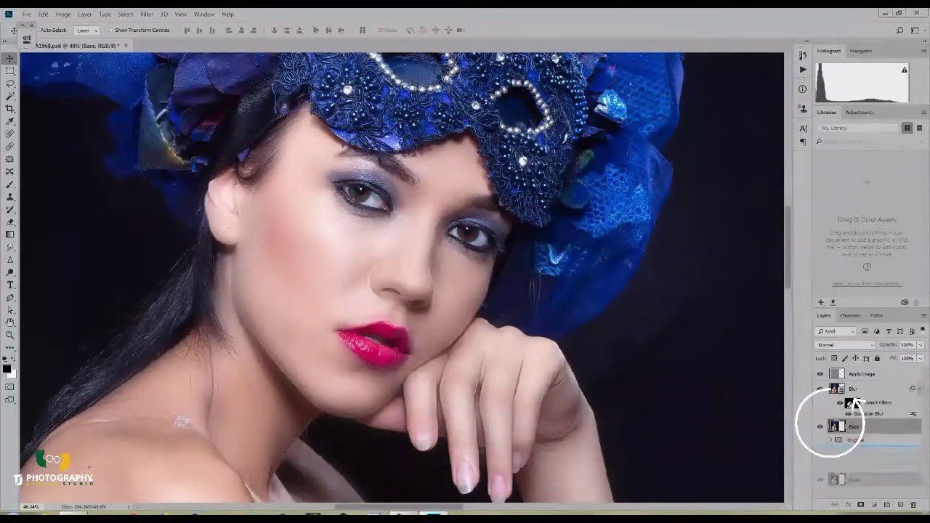
pyautogui.hotkey('ctrl', 'j')
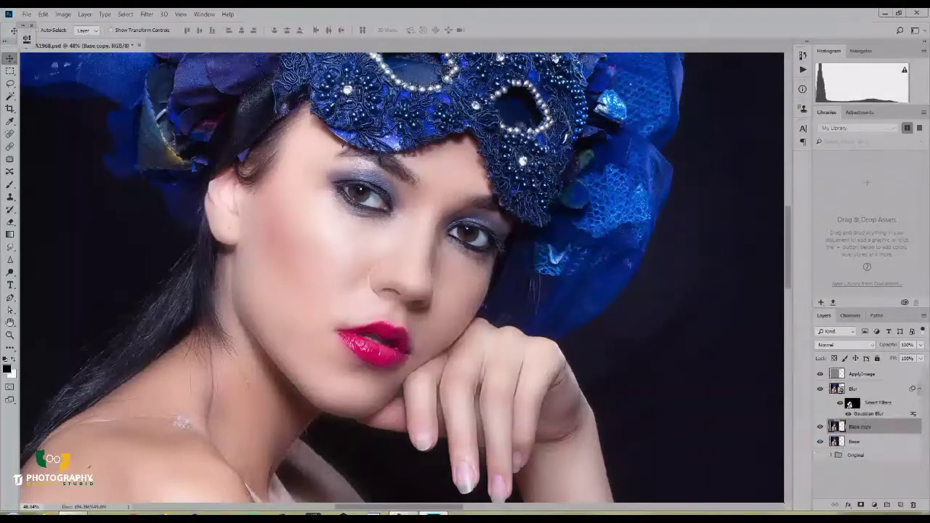
pyautogui.hotkey('ctrl', ']')
pyautogui.hotkey('ctrl', ']')
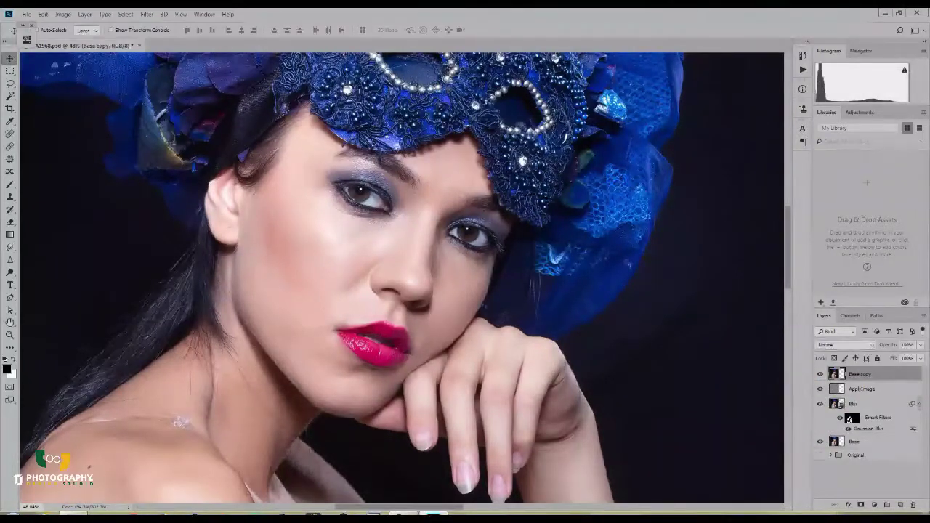
# Desaturate the Base copy layer and convert it to a smart object.
pyautogui.click(62, 13)
pyautogui.moveTo(77, 39)
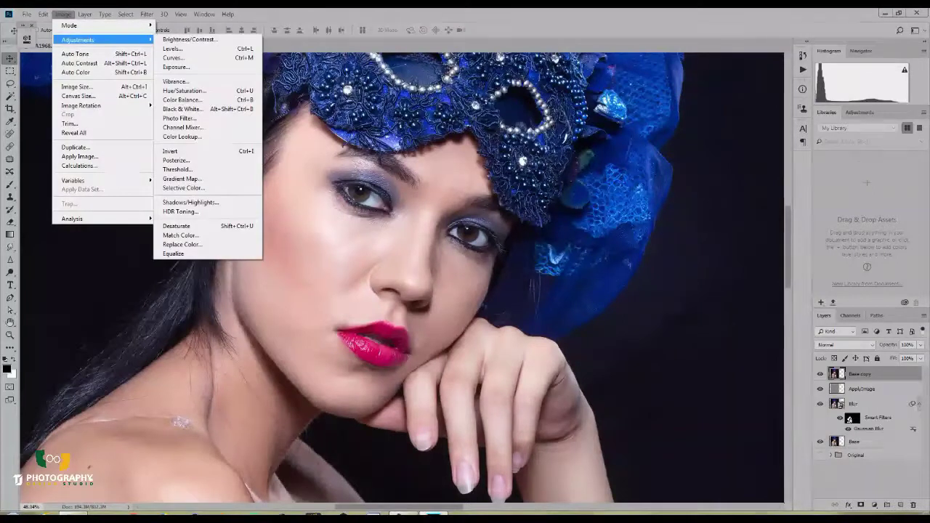
pyautogui.click(176, 226)
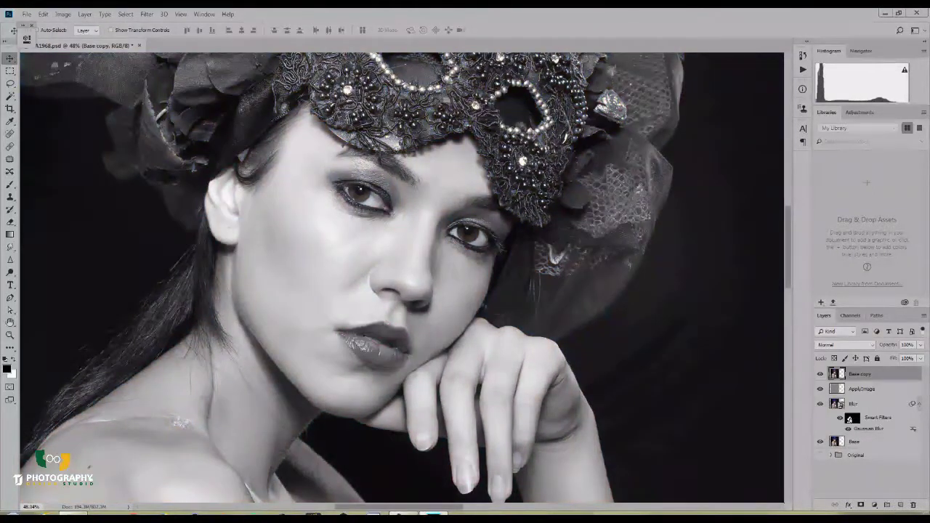
pyautogui.rightClick(861, 375)
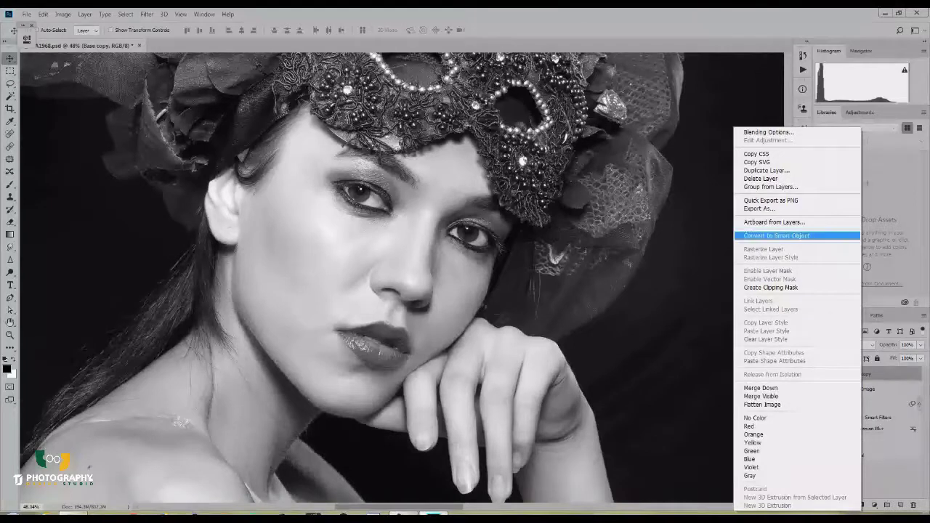
pyautogui.click(788, 236)
# Apply a High Pass filter with a radius of 2.0 pixels to the Base copy layer.
pyautogui.click(125, 14)
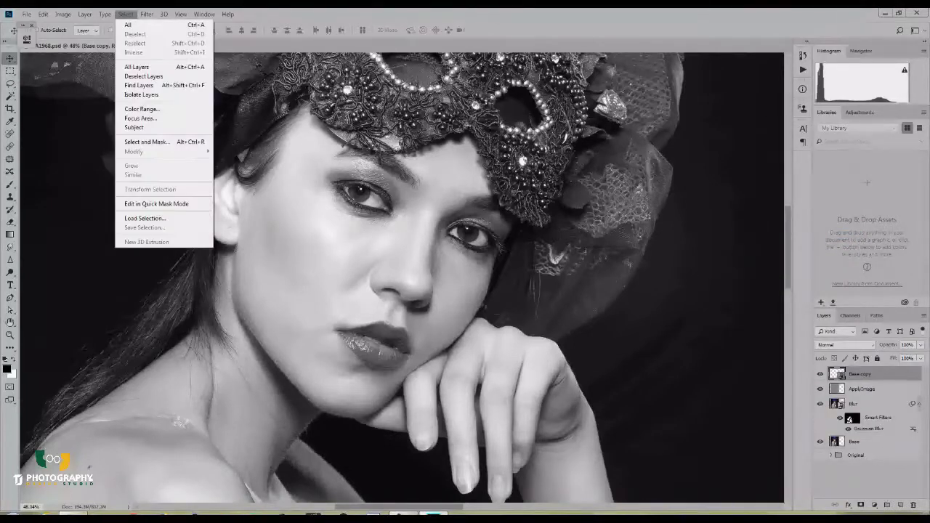
pyautogui.moveTo(146, 13)
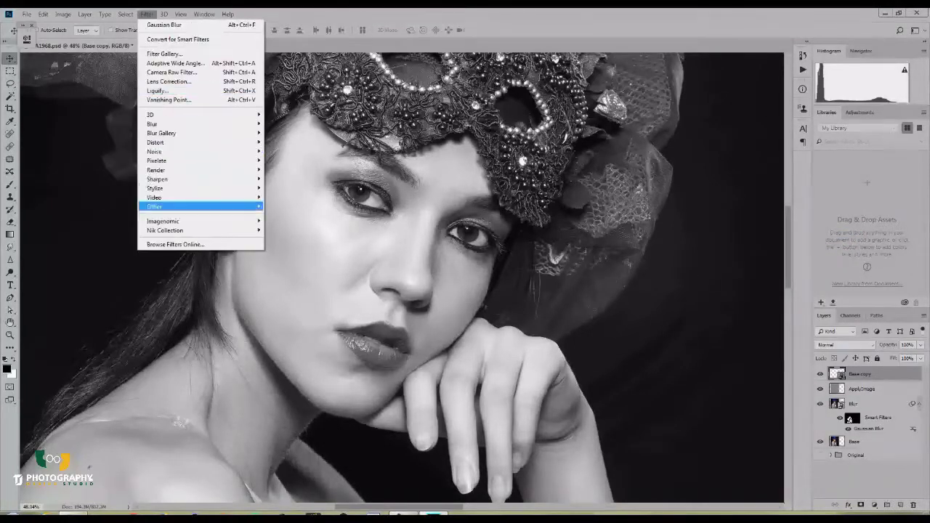
pyautogui.moveTo(196, 206)
pyautogui.click(285, 215)
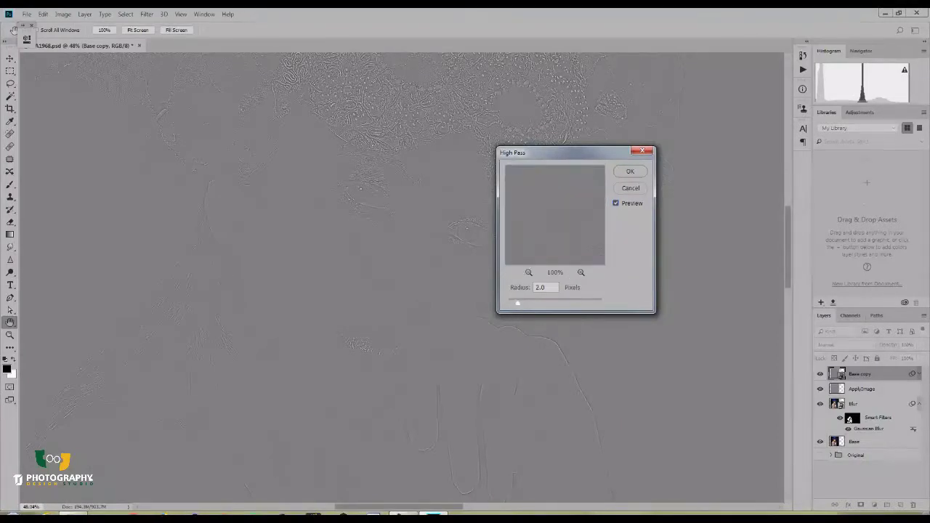
pyautogui.moveTo(587, 197); pyautogui.dragTo(529, 219)
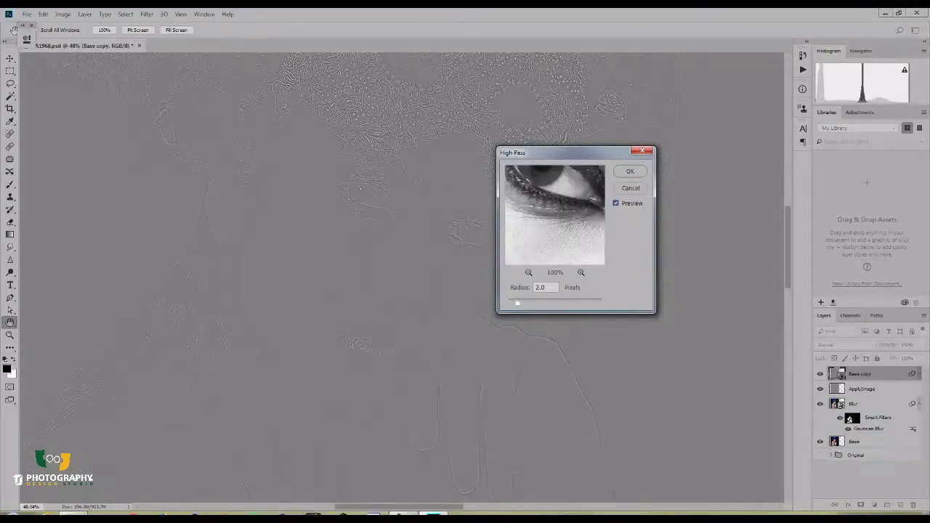
pyautogui.click(630, 171)
# Try the Overlay, Pin Light and Soft Light blend modes on the Base copy layer, comparing the sharpening on and off.
pyautogui.click(845, 345)
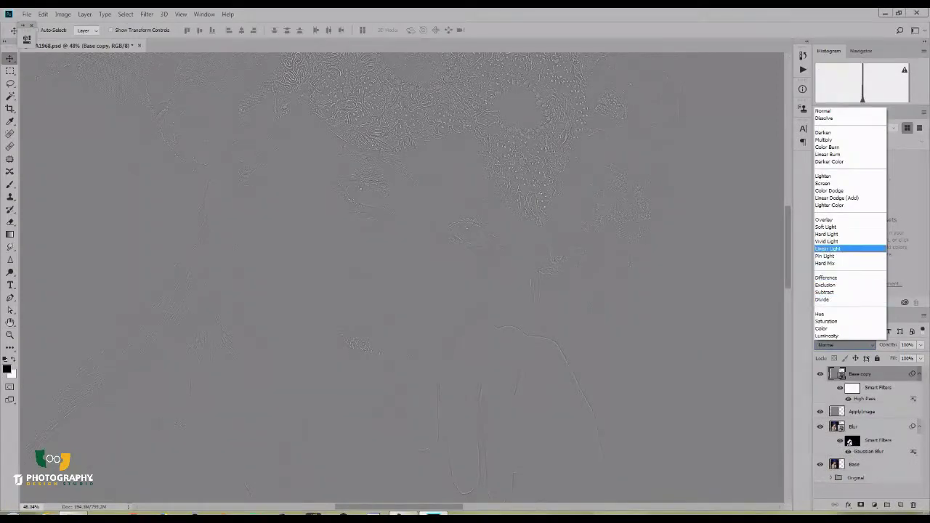
pyautogui.press('Up')
pyautogui.press('Up')
pyautogui.press('Up')
pyautogui.press('Up')
pyautogui.press('Return')
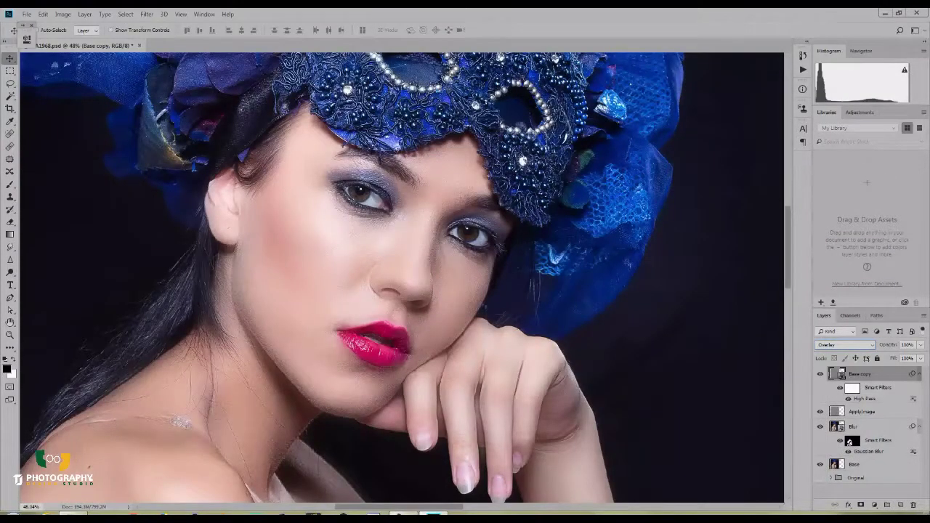
pyautogui.moveTo(571, 98); pyautogui.dragTo(228, 398)
pyautogui.click(820, 374)
pyautogui.click(820, 374)
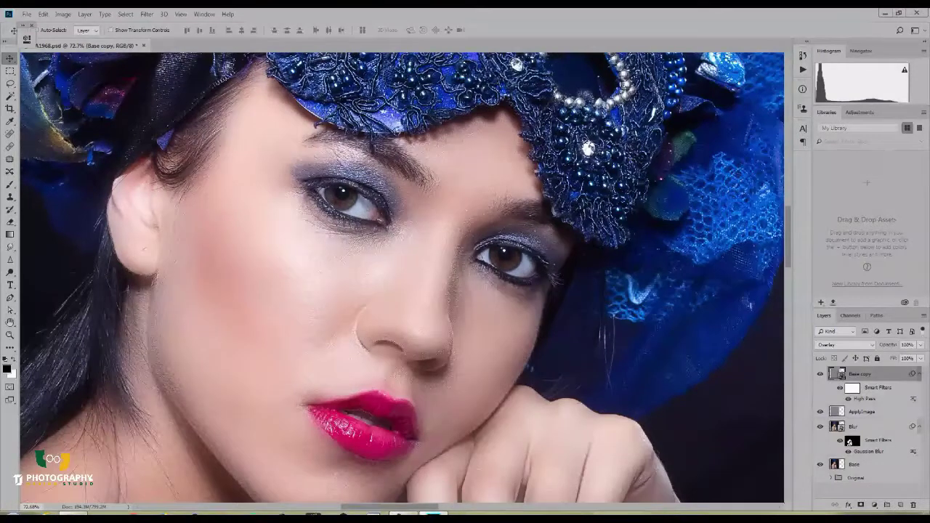
pyautogui.click(843, 345)
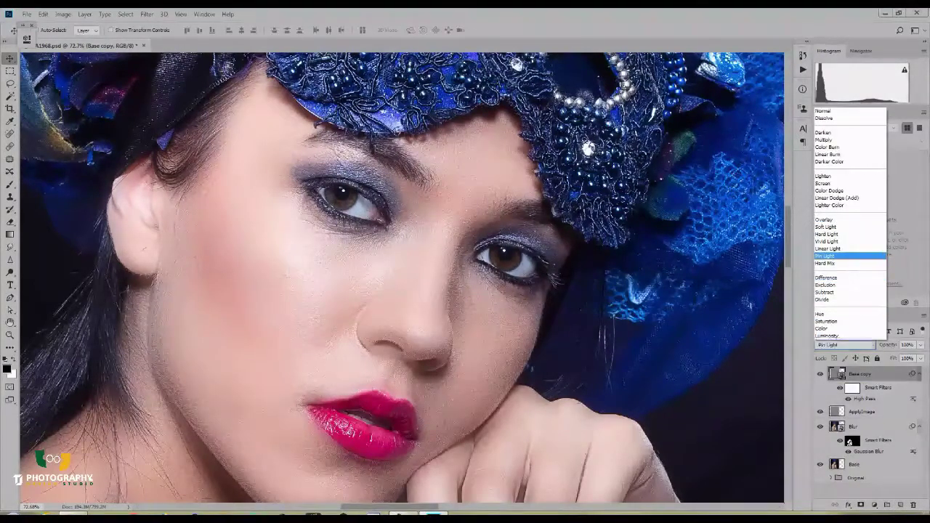
pyautogui.click(826, 256)
pyautogui.click(843, 344)
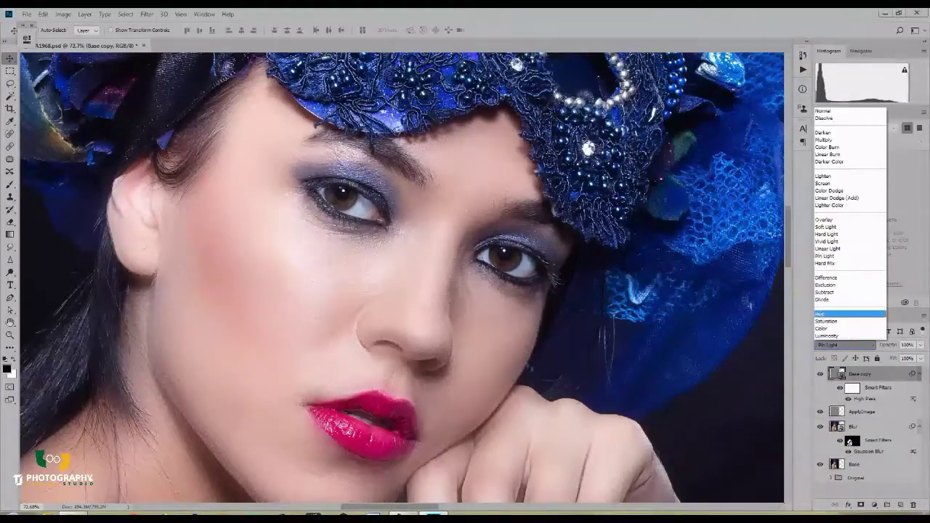
pyautogui.click(828, 221)
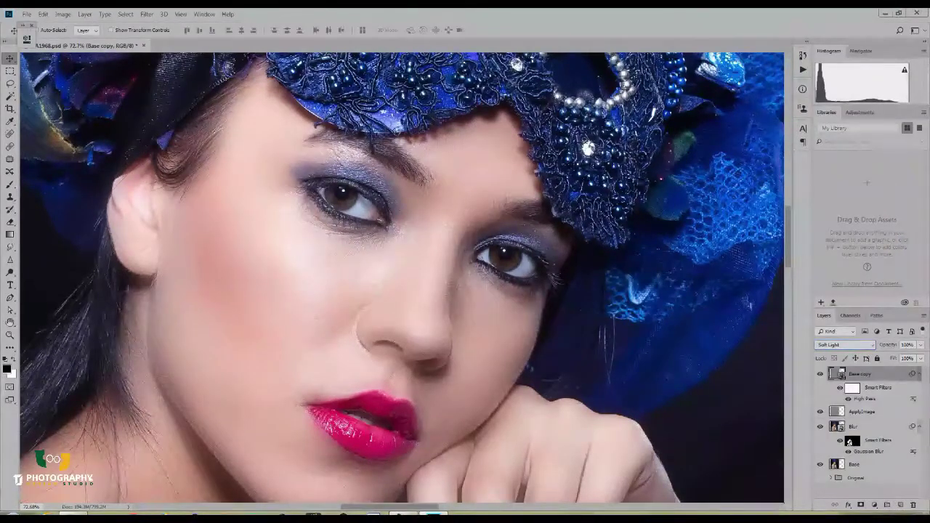
# Set the Base copy layer's blend mode to Linear Light and its opacity to 70%.
pyautogui.click(843, 345)
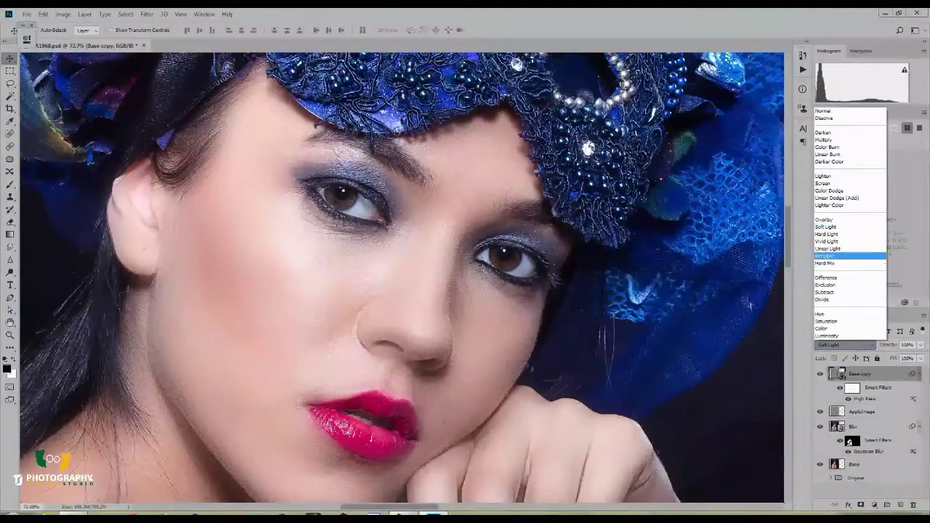
pyautogui.click(828, 246)
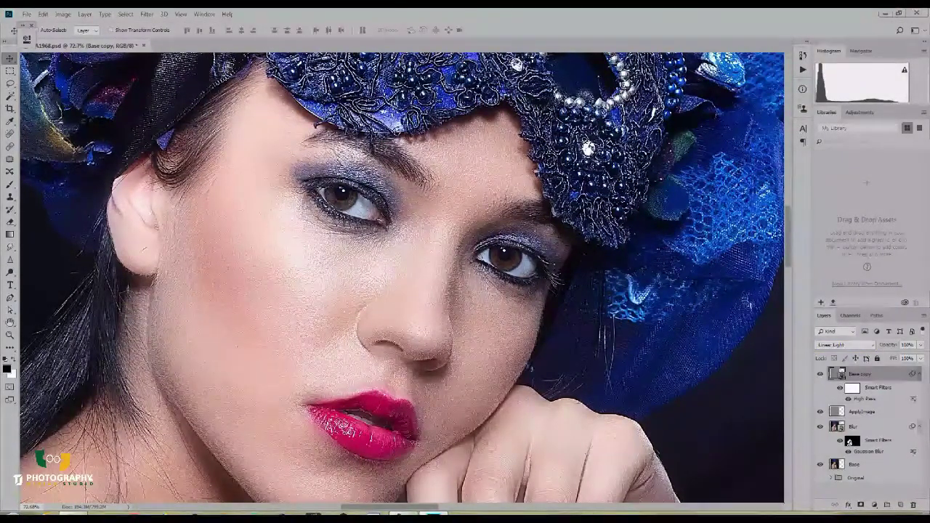
pyautogui.moveTo(921, 345); pyautogui.dragTo(898, 356)
pyautogui.moveTo(898, 356); pyautogui.dragTo(906, 357)
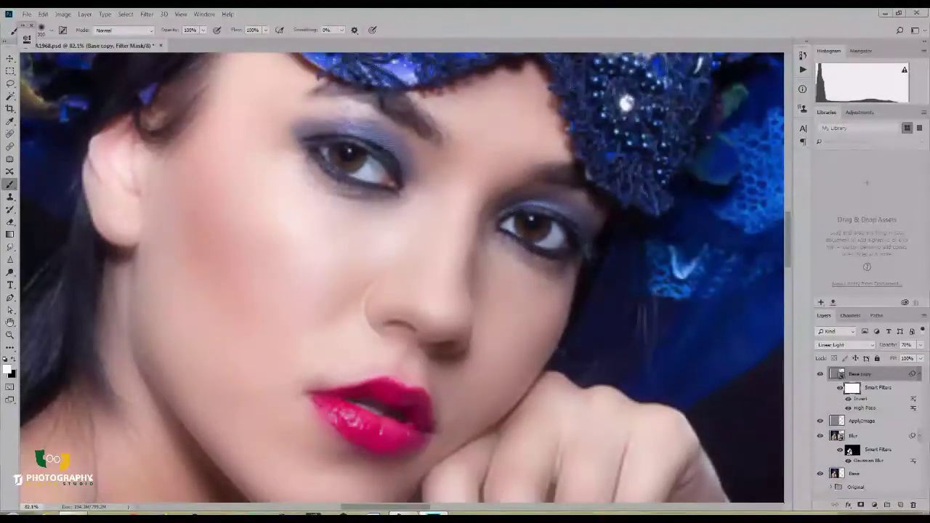
# Undo the Invert smart filter, then select the whole canvas and add a black layer mask hiding the Base copy layer.
pyautogui.hotkey('ctrl', 'z')
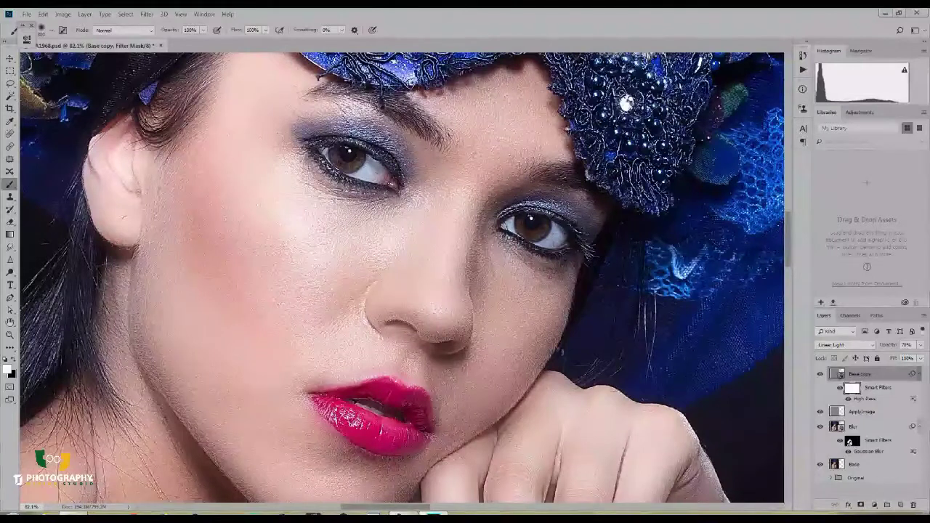
pyautogui.hotkey('ctrl', '0')
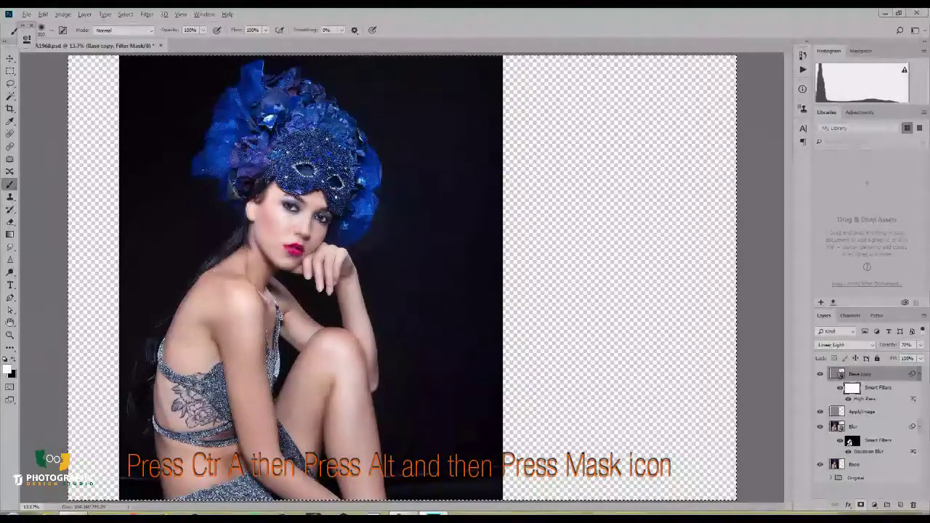
pyautogui.keyDown('alt'); pyautogui.click(862, 504); pyautogui.keyUp('alt')
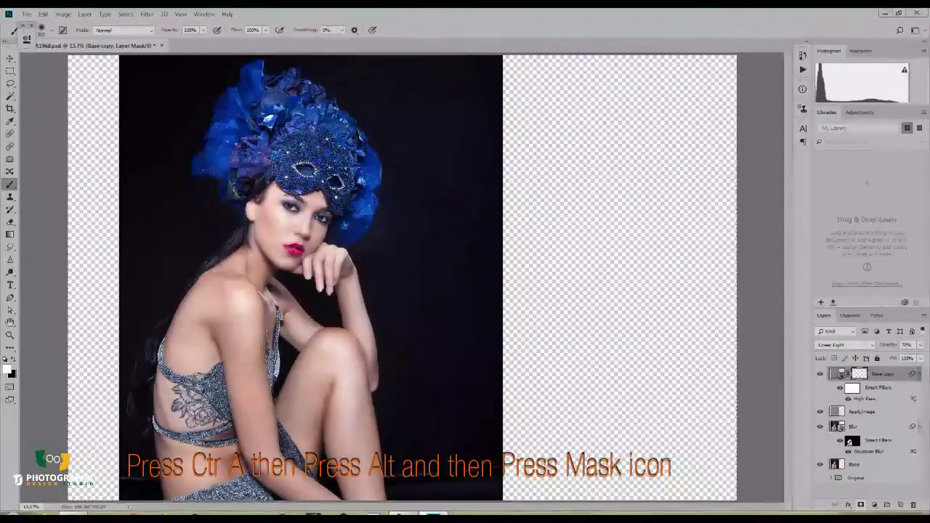
# Paint white on the Base copy layer's mask to reveal the sharpening around the eyes, forehead and cheek.
pyautogui.moveTo(386, 156); pyautogui.dragTo(239, 288)
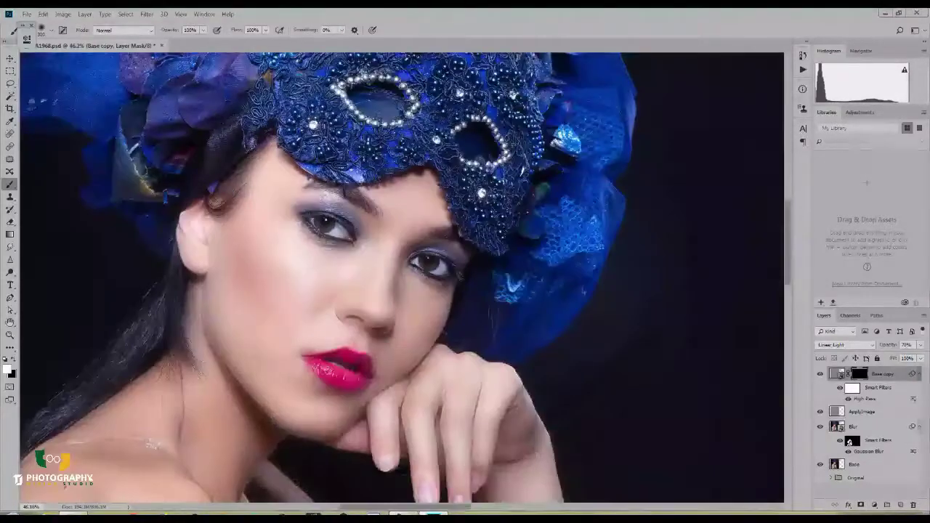
pyautogui.moveTo(340, 308); pyautogui.dragTo(355, 299)
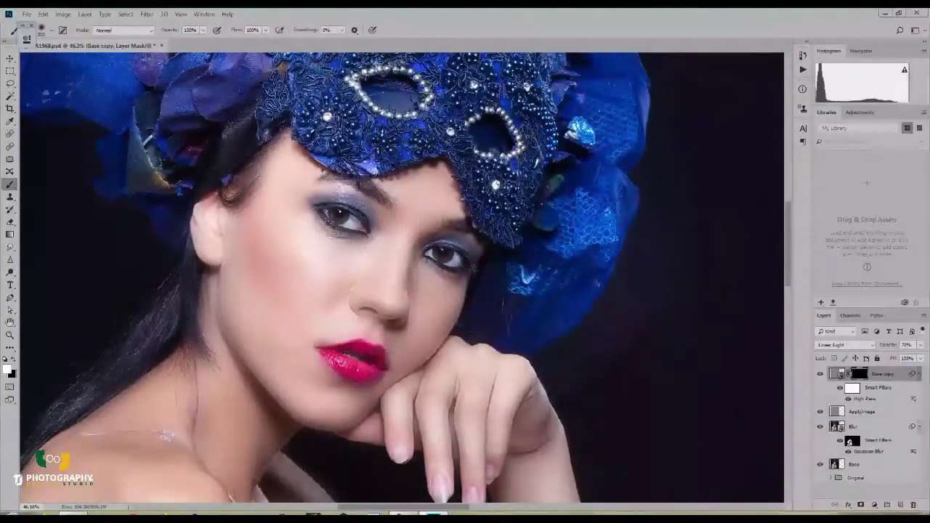
pyautogui.moveTo(22, 501); pyautogui.dragTo(685, 75)
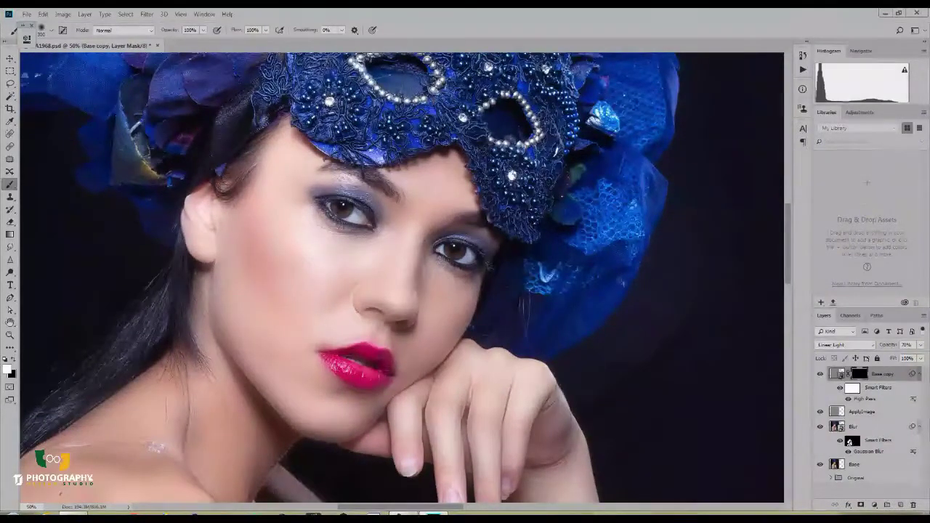
pyautogui.moveTo(168, 383); pyautogui.dragTo(530, 136)
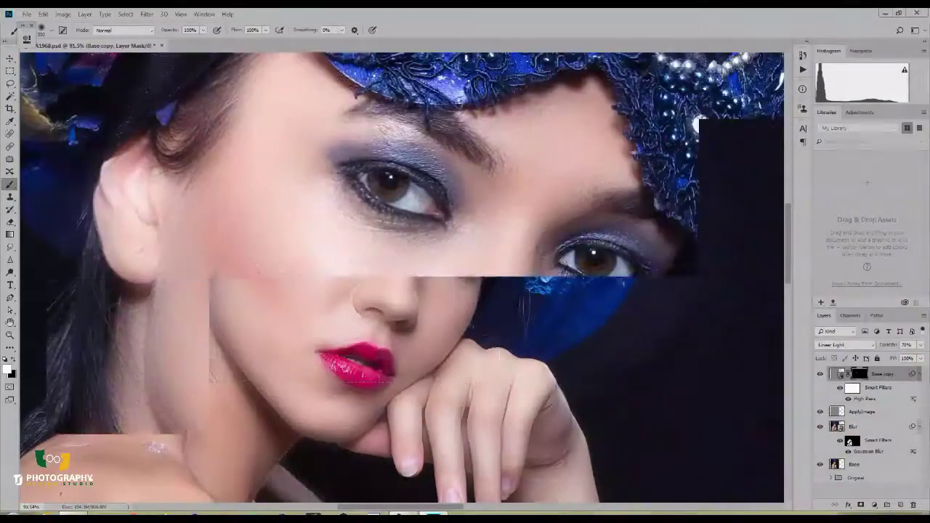
pyautogui.rightClick(281, 317)
pyautogui.click(299, 328)
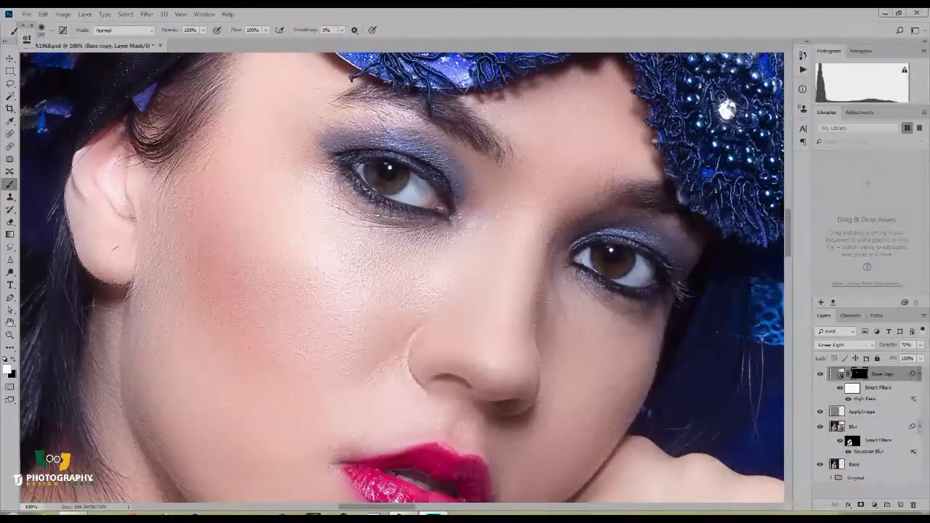
# Continue revealing the sharpening on the Base copy mask over the nose, lips, chin and jaw.
pyautogui.moveTo(436, 327); pyautogui.dragTo(463, 247)
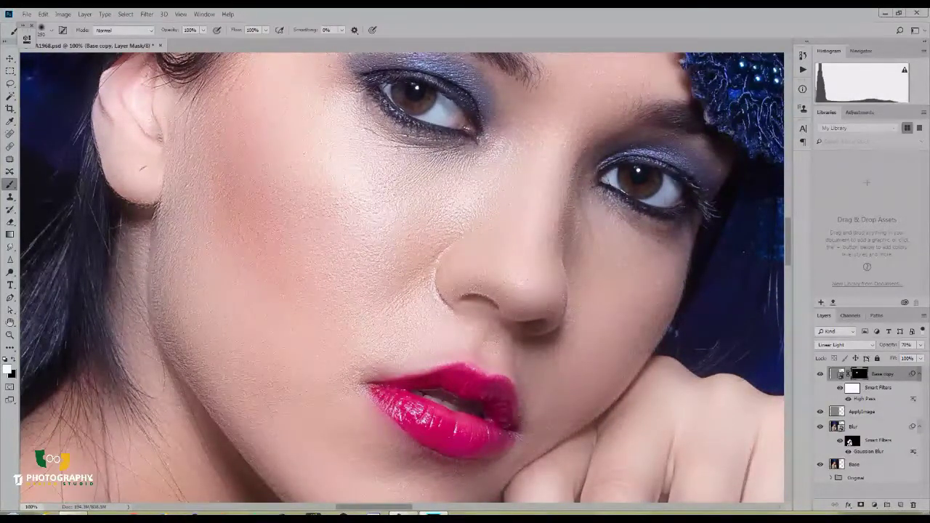
pyautogui.moveTo(436, 218); pyautogui.dragTo(316, 371)
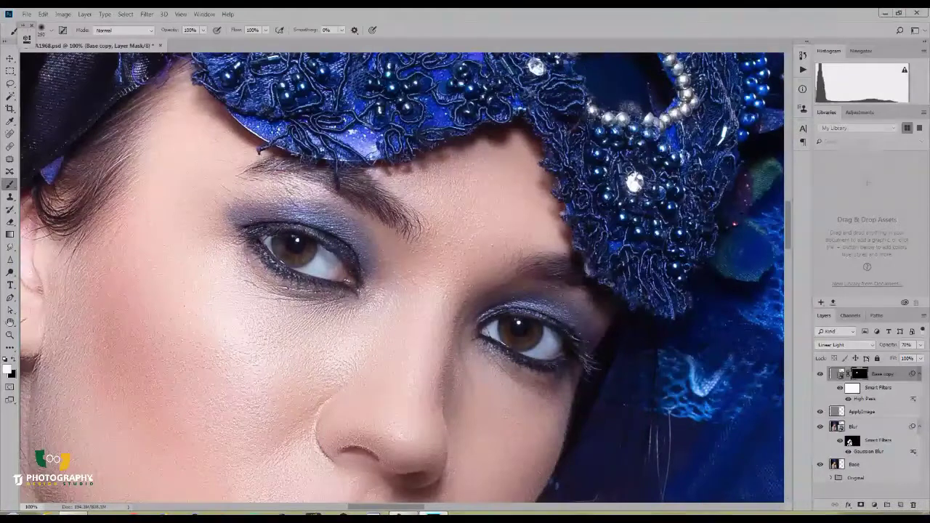
pyautogui.moveTo(436, 327); pyautogui.dragTo(411, 195)
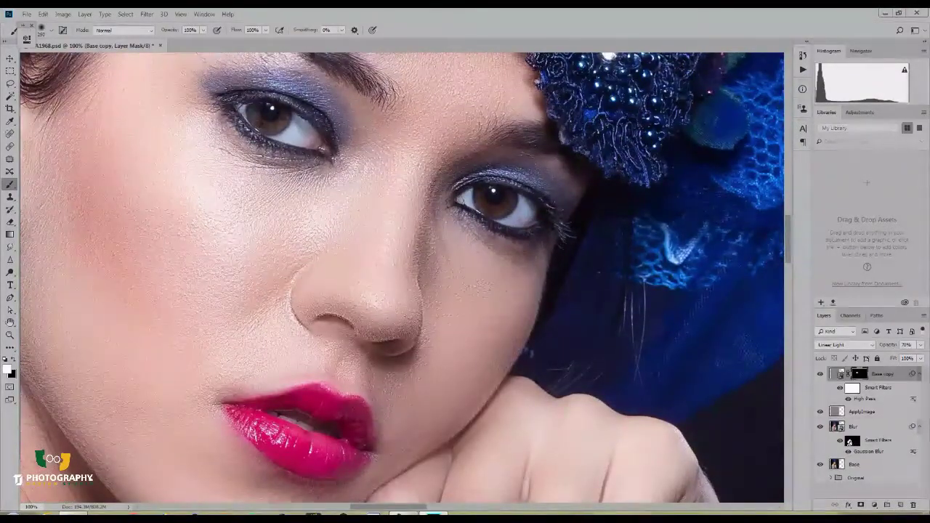
pyautogui.moveTo(407, 327); pyautogui.dragTo(439, 196)
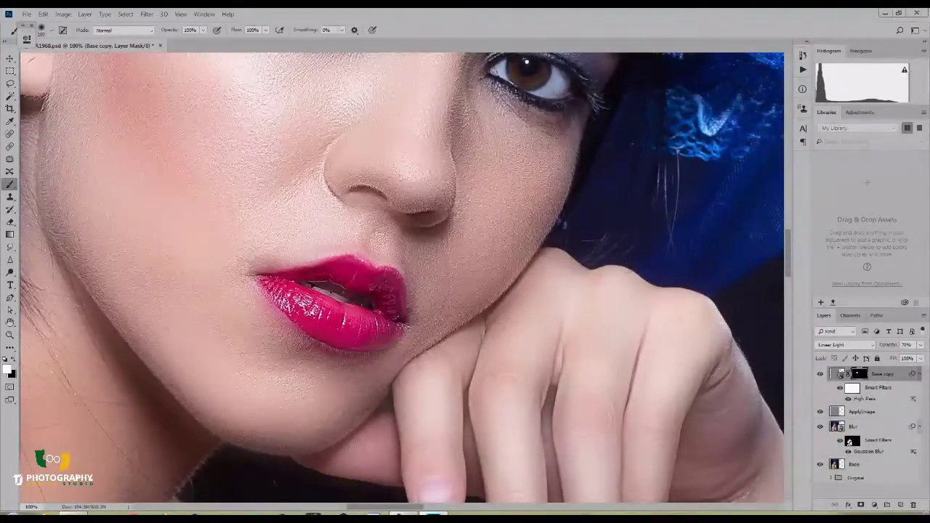
pyautogui.rightClick(441, 282)
pyautogui.click(471, 289)
# Lower the Base copy layer's opacity to 36%.
pyautogui.moveTo(218, 181); pyautogui.dragTo(322, 222)
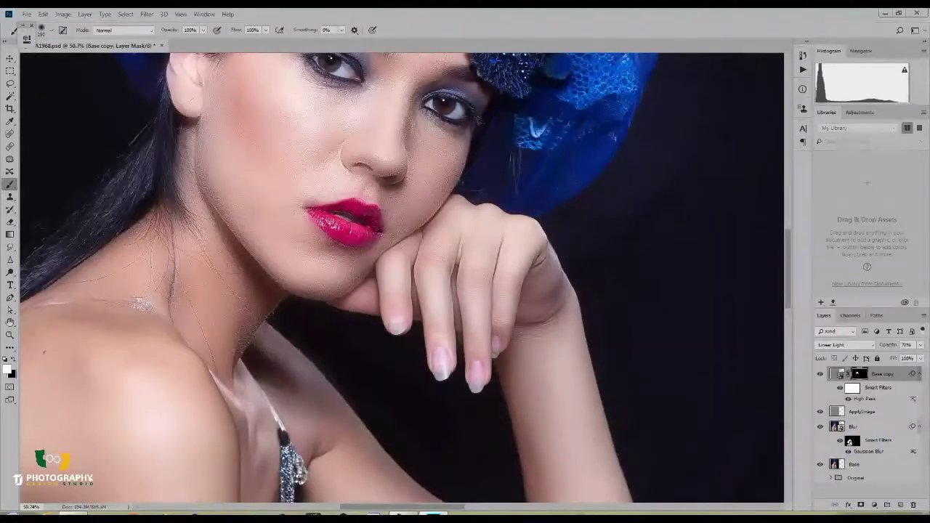
pyautogui.rightClick(372, 195)
pyautogui.click(402, 202)
pyautogui.moveTo(207, 171); pyautogui.dragTo(366, 336)
pyautogui.rightClick(366, 337)
pyautogui.click(396, 343)
pyautogui.moveTo(218, 171); pyautogui.dragTo(377, 337)
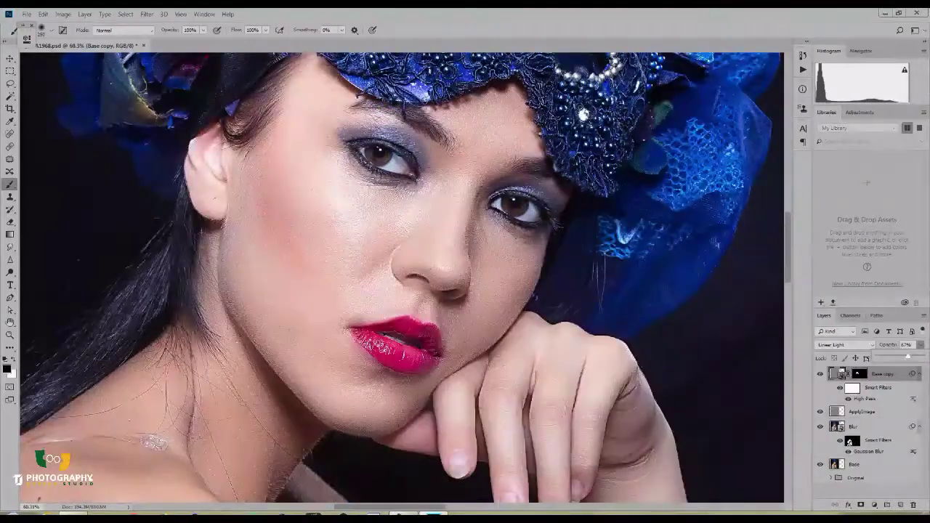
pyautogui.moveTo(908, 357); pyautogui.dragTo(901, 357)
pyautogui.press('Return')
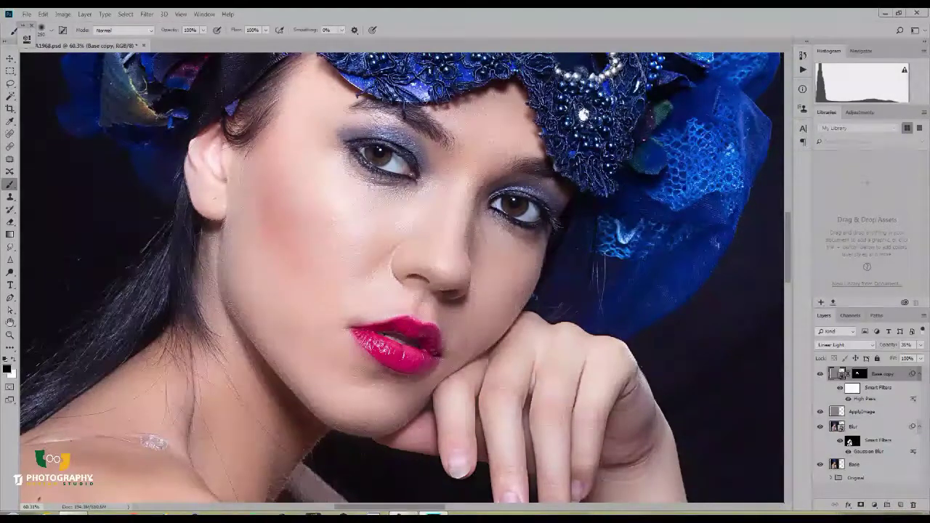
# Compare the face at 100% with the Base copy layer hidden and shown, and select its mask.
pyautogui.rightClick(395, 225)
pyautogui.click(405, 250)
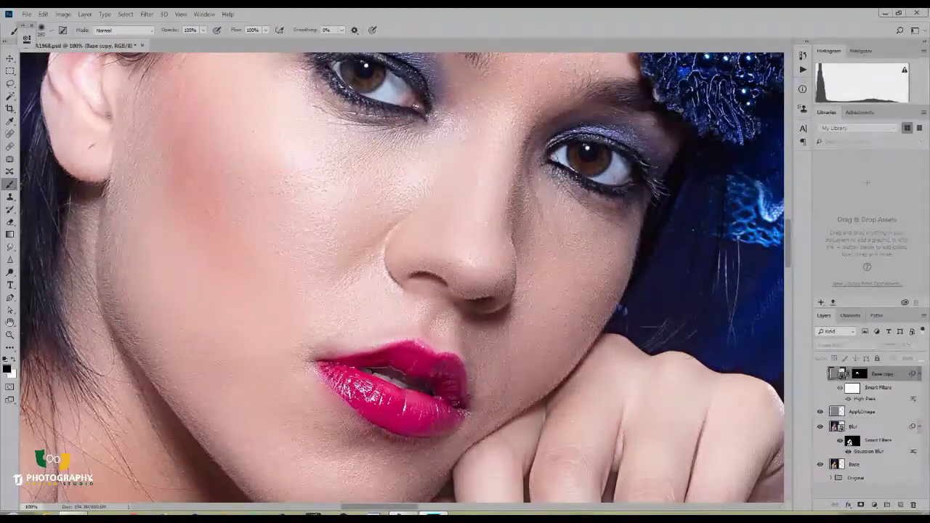
pyautogui.click(859, 373)
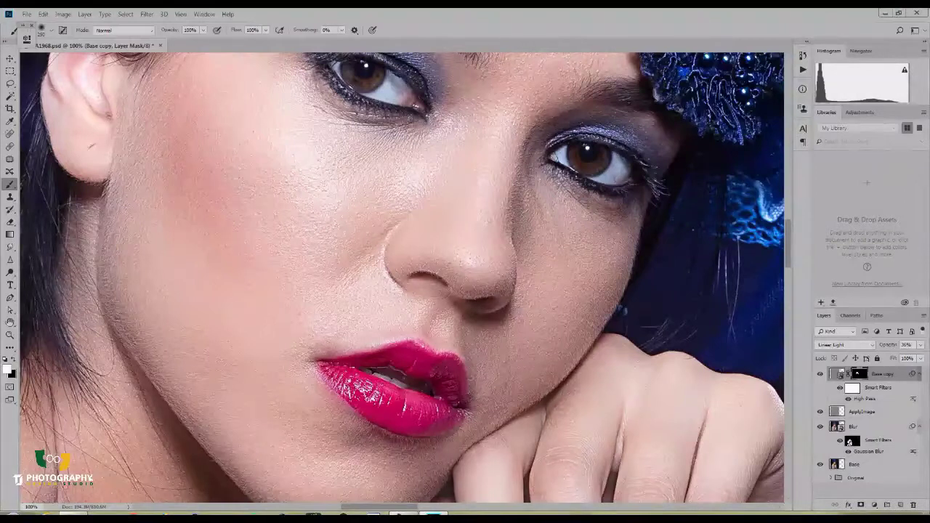
pyautogui.rightClick(532, 243)
pyautogui.click(548, 258)
pyautogui.rightClick(548, 252)
pyautogui.click(563, 258)
# Group the Base copy, ApplyImage and Blur layers and set the Blur layer's opacity to 75%.
pyautogui.moveTo(404, 155); pyautogui.dragTo(167, 319)
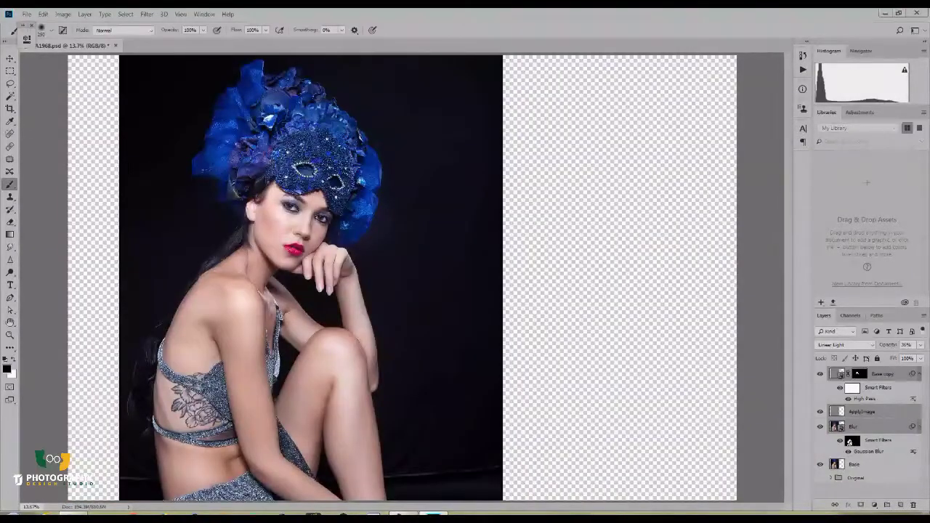
pyautogui.hotkey('ctrl', 'g')
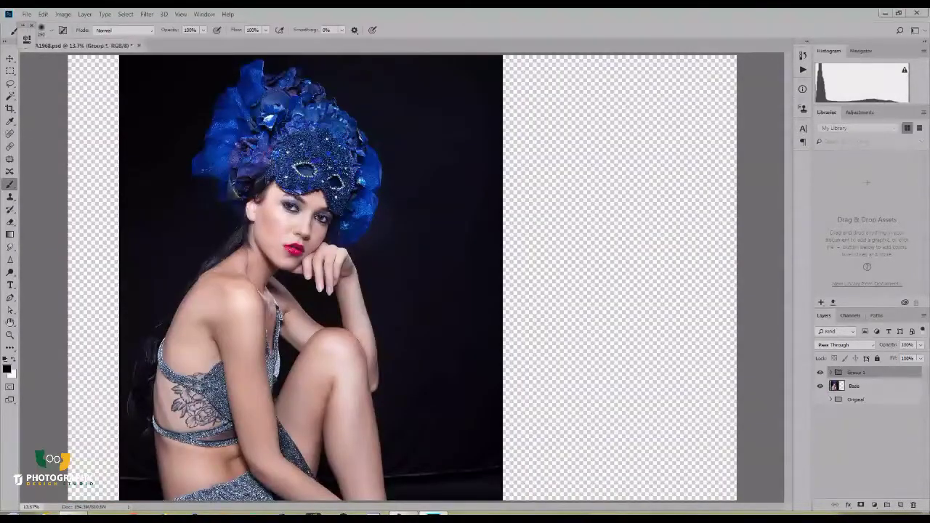
pyautogui.moveTo(383, 135); pyautogui.dragTo(156, 378)
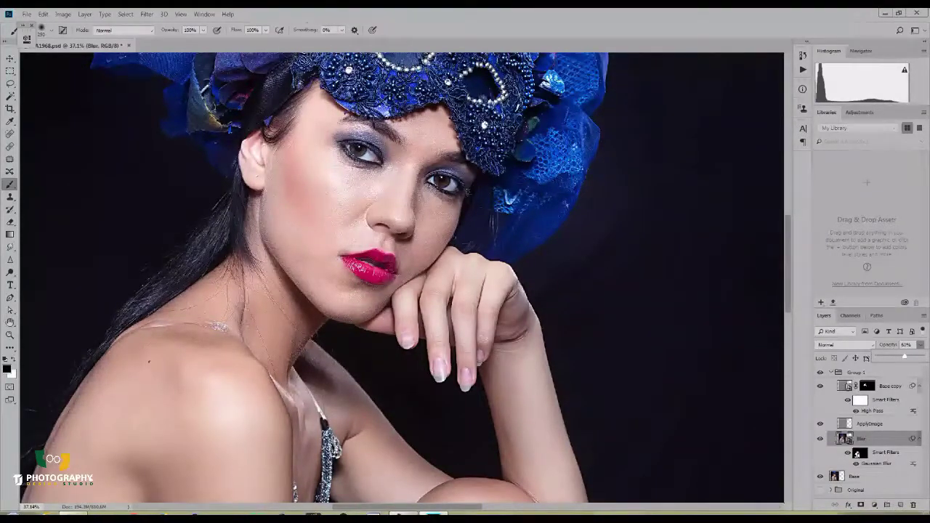
pyautogui.moveTo(907, 356); pyautogui.dragTo(911, 356)
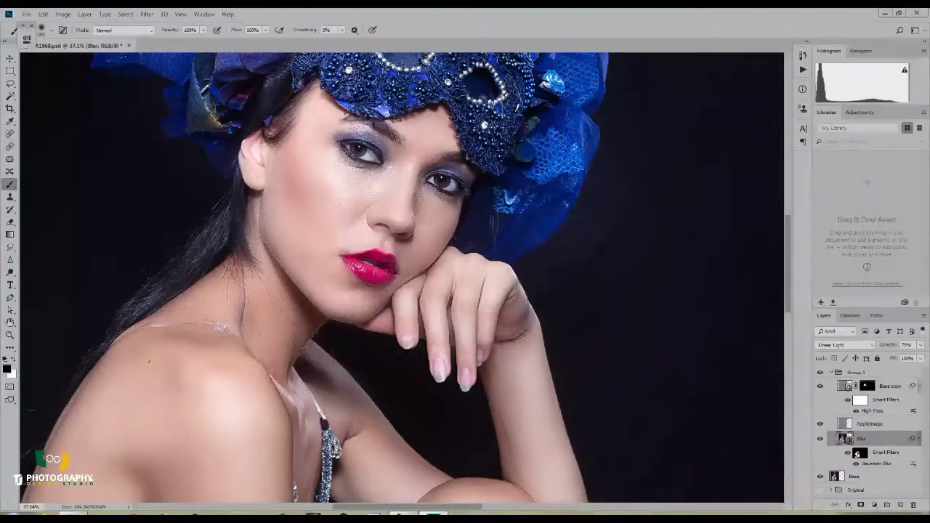
# Select the Base copy layer's mask and examine the whole picture and the sharpened face at 100%.
pyautogui.click(866, 386)
pyautogui.moveTo(557, 139); pyautogui.dragTo(223, 324)
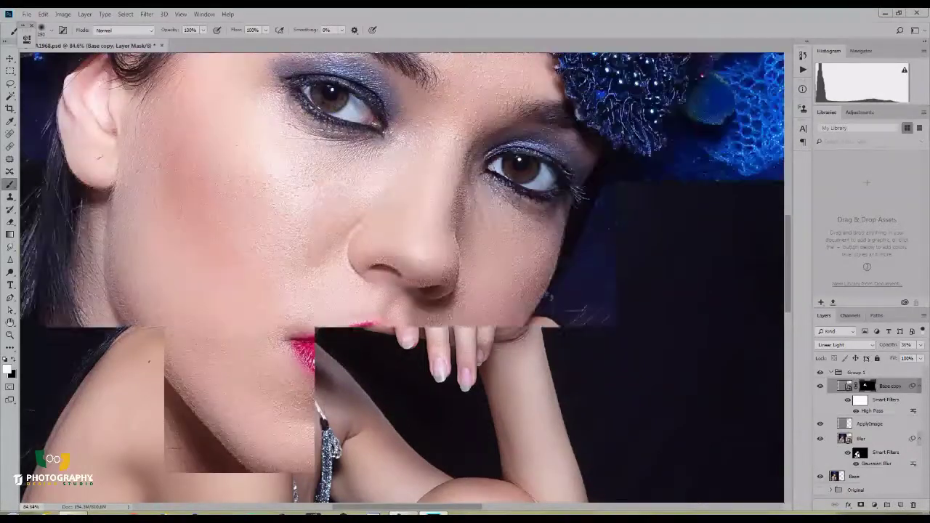
pyautogui.rightClick(399, 255)
pyautogui.click(415, 263)
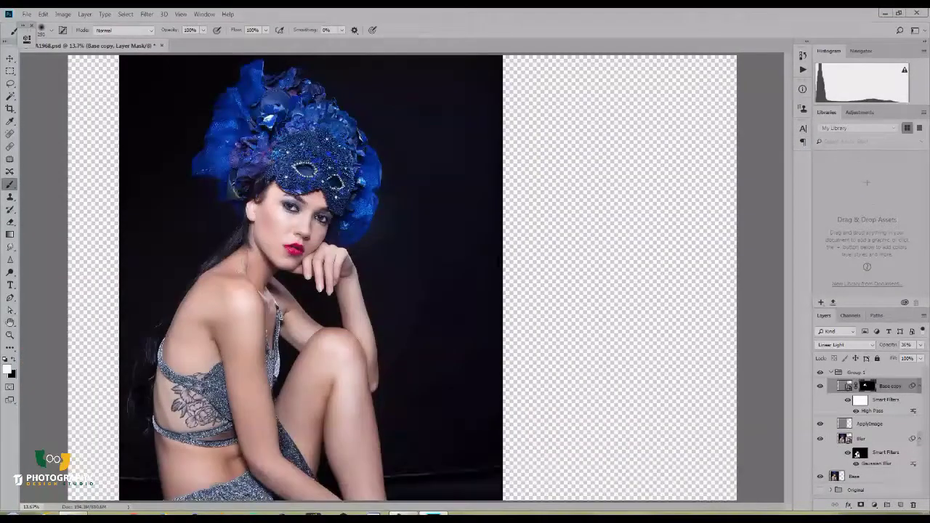
pyautogui.rightClick(361, 228)
pyautogui.click(381, 241)
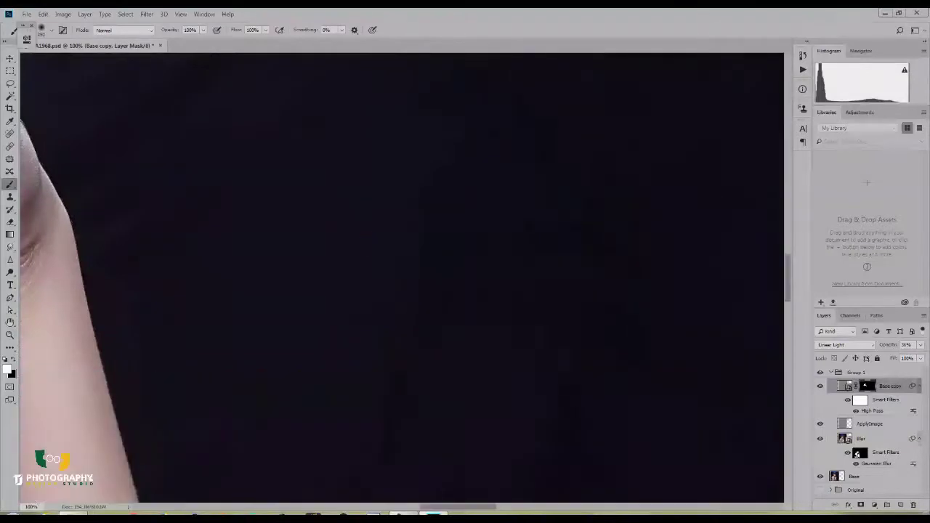
pyautogui.moveTo(381, 241); pyautogui.dragTo(700, 415)
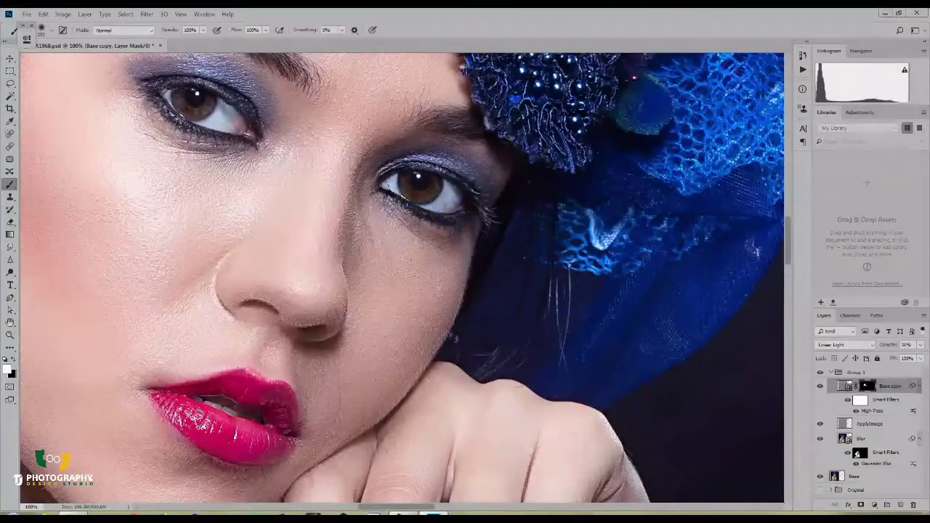
pyautogui.moveTo(348, 272); pyautogui.dragTo(550, 255)
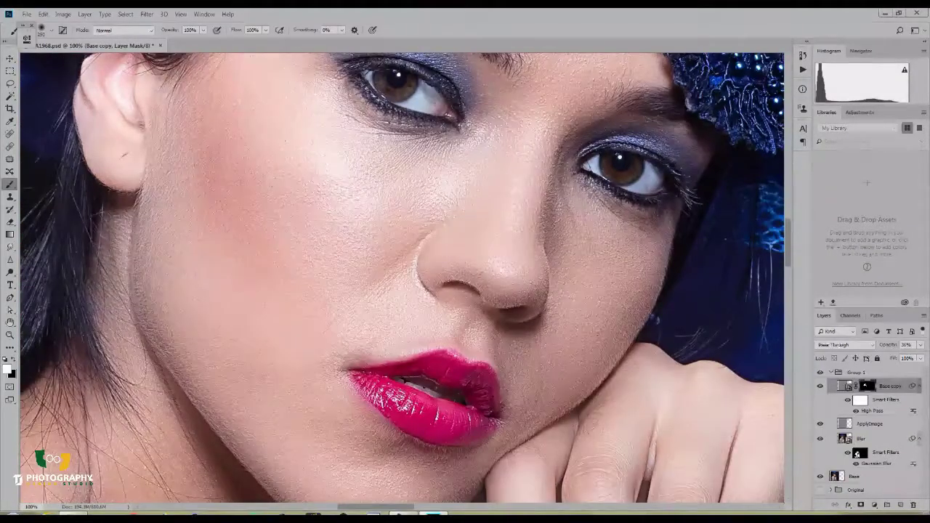
# Collapse Group 1 and compare the skin with the group hidden and shown, then review the whole picture.
pyautogui.click(831, 372)
pyautogui.click(820, 372)
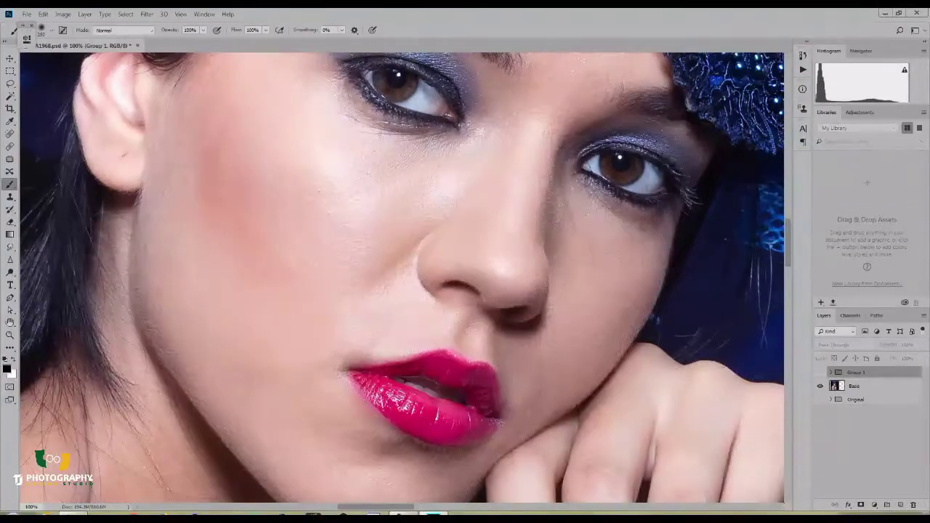
pyautogui.click(820, 373)
pyautogui.click(820, 373)
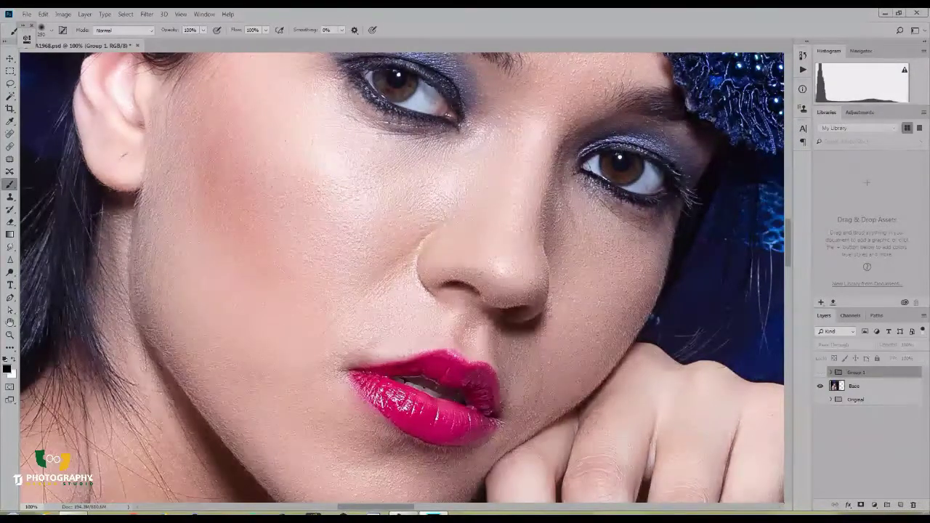
pyautogui.click(821, 371)
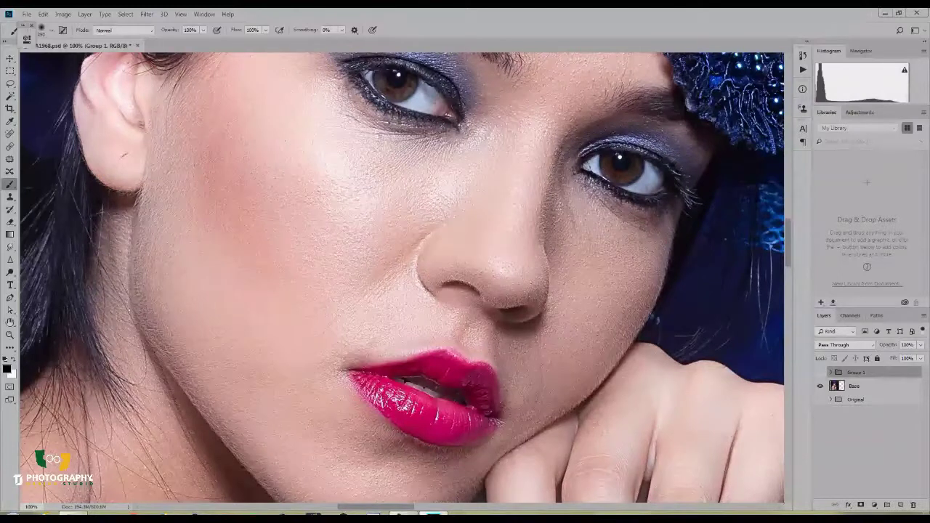
pyautogui.click(820, 372)
pyautogui.rightClick(543, 314)
pyautogui.click(564, 321)
pyautogui.moveTo(424, 177); pyautogui.dragTo(252, 272)
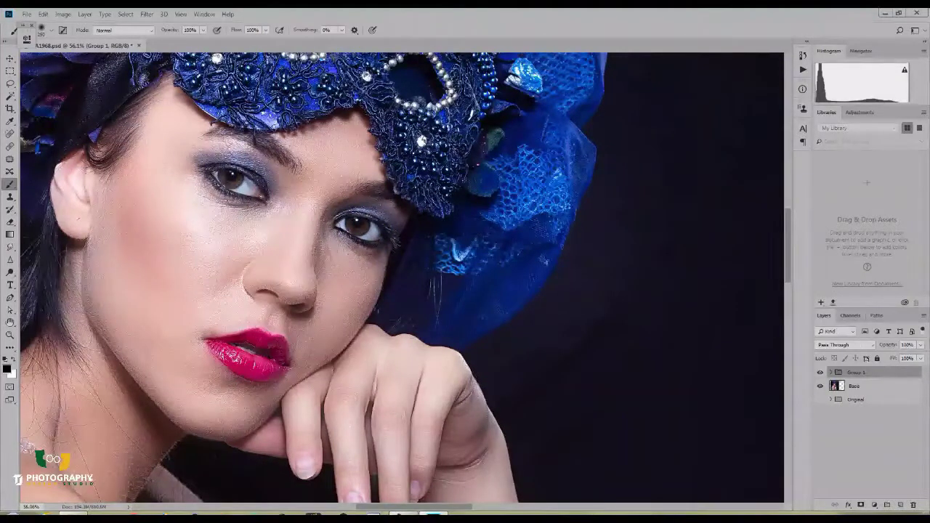
pyautogui.rightClick(481, 260)
pyautogui.click(501, 266)
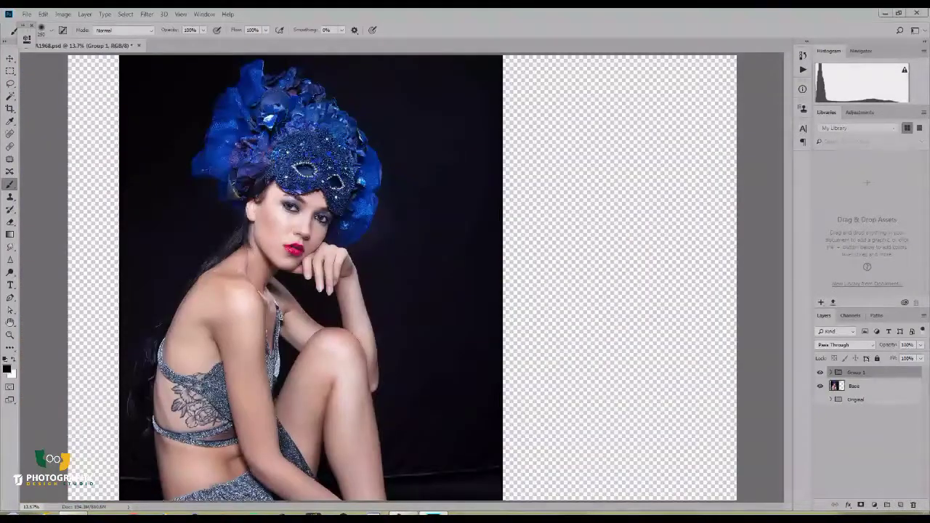
# Save the layered document, save it again under Save As, and continue with a flattened single-Background version.
pyautogui.press('v')
pyautogui.click(27, 14)
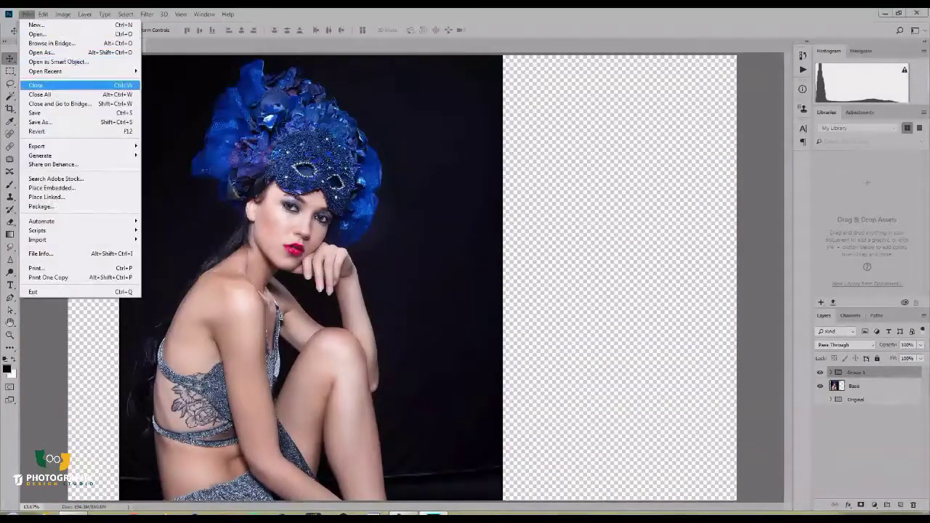
pyautogui.click(35, 113)
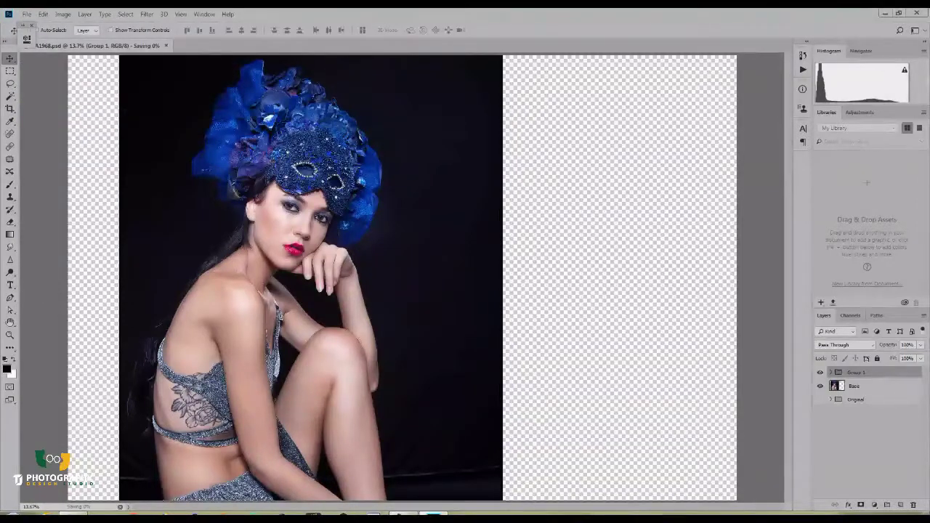
pyautogui.hotkey('ctrl', '-')
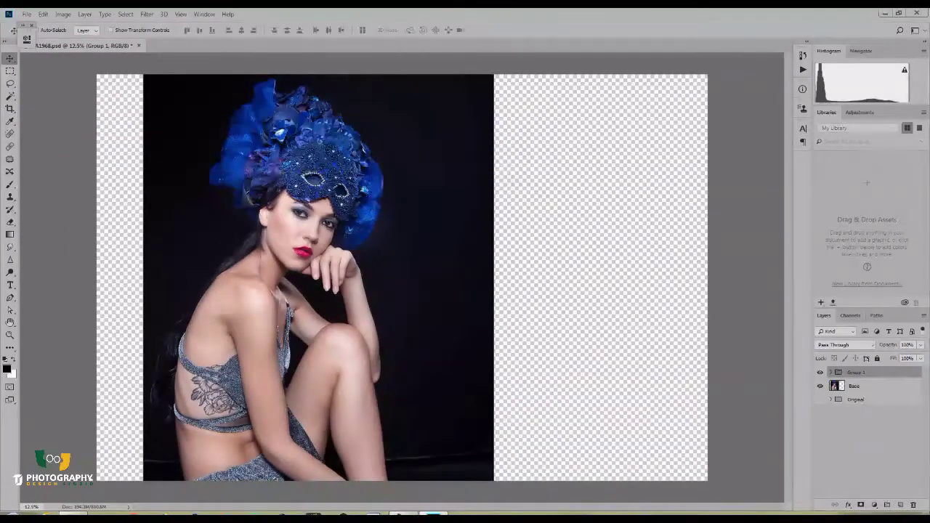
pyautogui.click(27, 14)
pyautogui.click(40, 122)
pyautogui.press('Return')
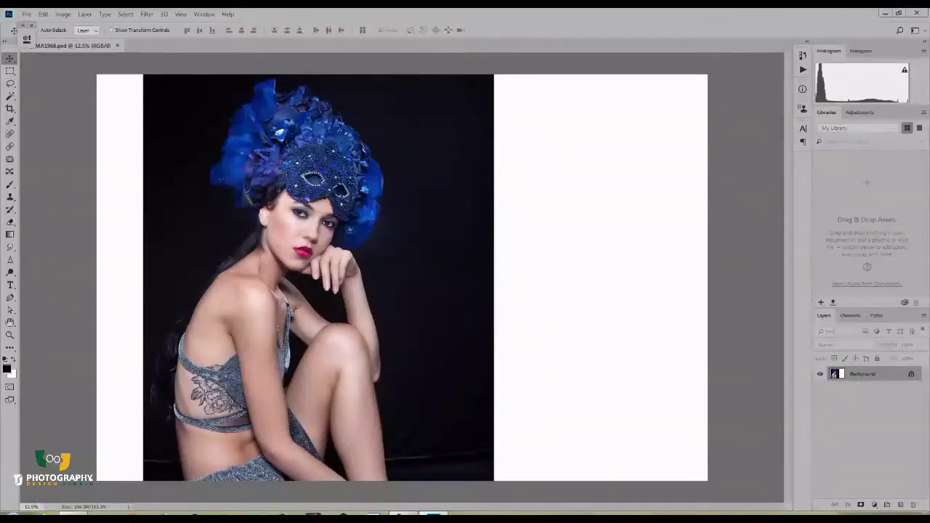
# Copy the photo area to a new layer, load its outline as a selection and add an empty layer above it.
pyautogui.press('m')
pyautogui.hotkey('ctrl', 'j')
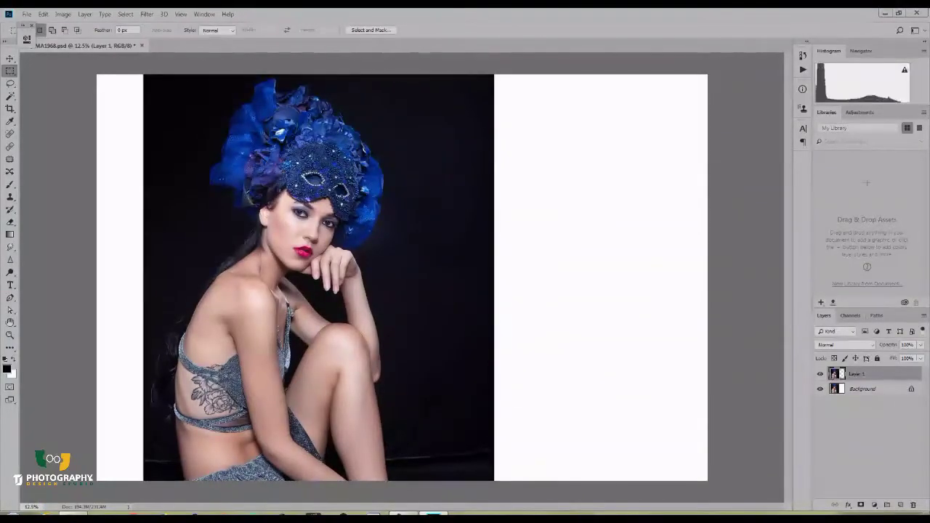
pyautogui.keyDown('ctrl'); pyautogui.click(837, 373); pyautogui.keyUp('ctrl')
pyautogui.scroll(10, 445, 472)
pyautogui.hotkey('ctrl', 'shift', 'alt', 'n')
# Clone out the light seam in the dark backdrop beside the waist with the Clone Stamp at 30% opacity, sampling all layers.
pyautogui.press('s')
pyautogui.hotkey('ctrl', 'd')
pyautogui.moveTo(211, 317); pyautogui.dragTo(632, 277)
pyautogui.press(']')
pyautogui.press(']')
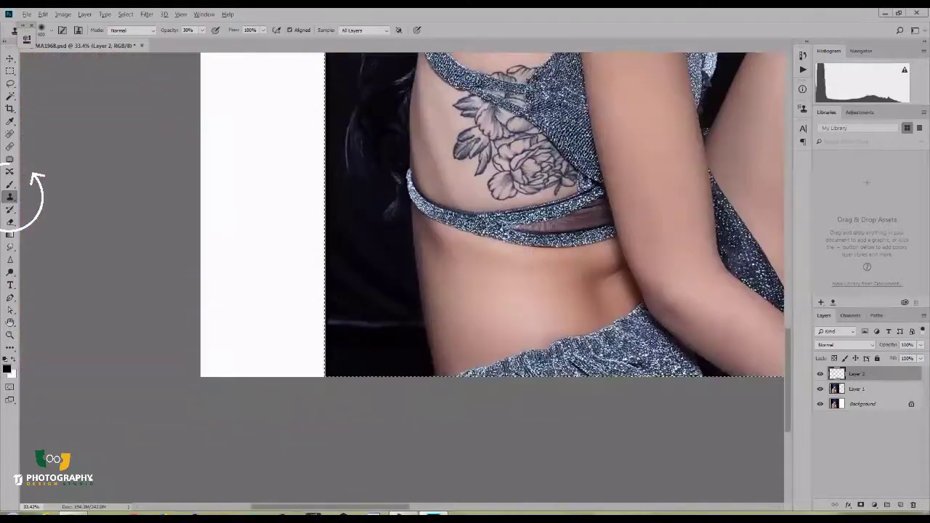
pyautogui.moveTo(336, 321)
pyautogui.mouseDown()
pyautogui.moveTo(415, 324)
pyautogui.moveTo(334, 367)
pyautogui.moveTo(335, 308)
pyautogui.mouseUp()
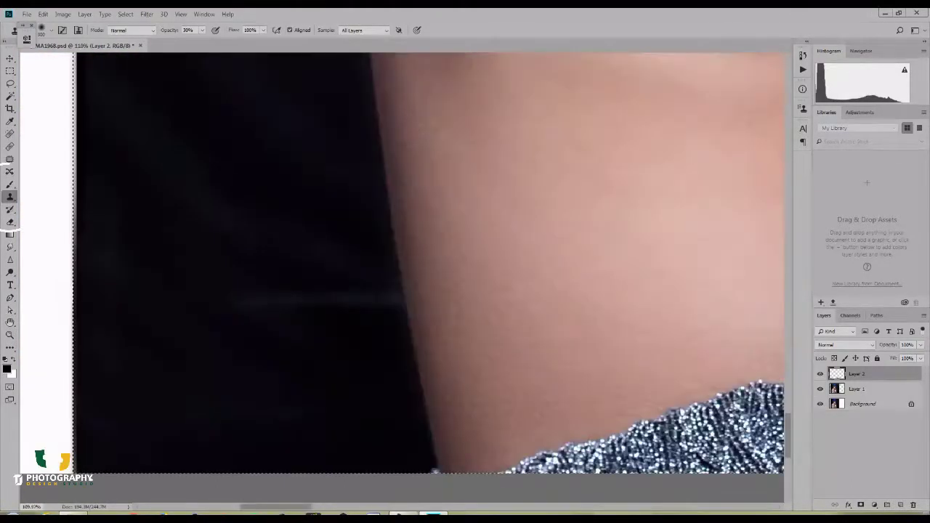
pyautogui.moveTo(244, 300); pyautogui.dragTo(395, 298)
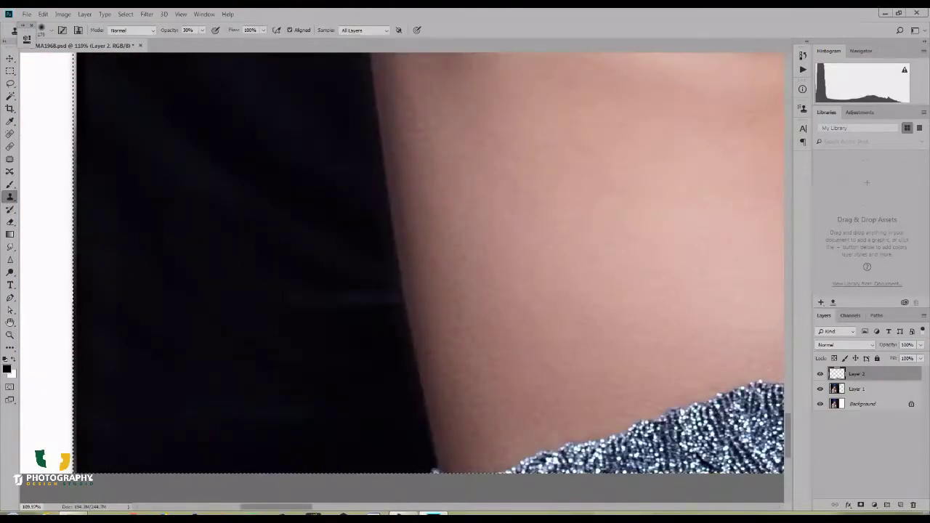